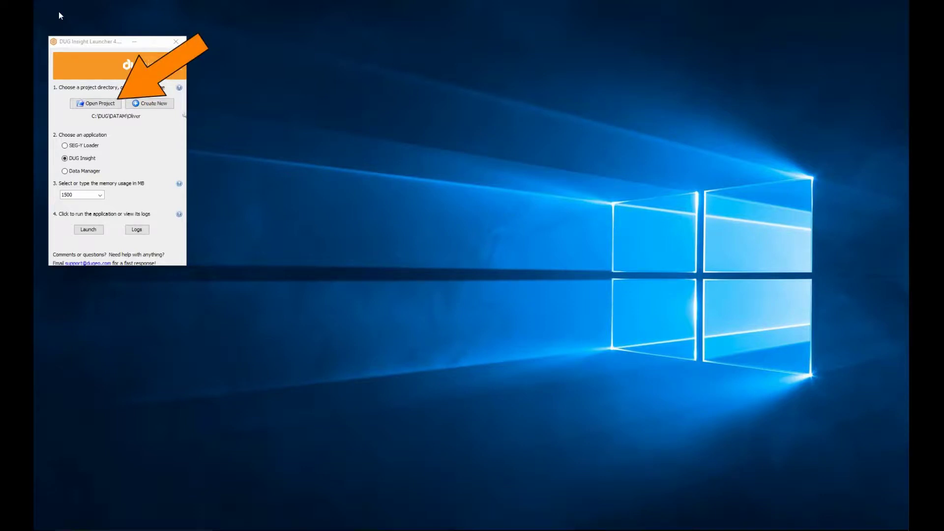
- Choose DUG Insight, confirm 16 GB installed memory, and raise its memory from 1500 to 12000 MB
{"action": "left_click", "coordinate": [71, 160]}
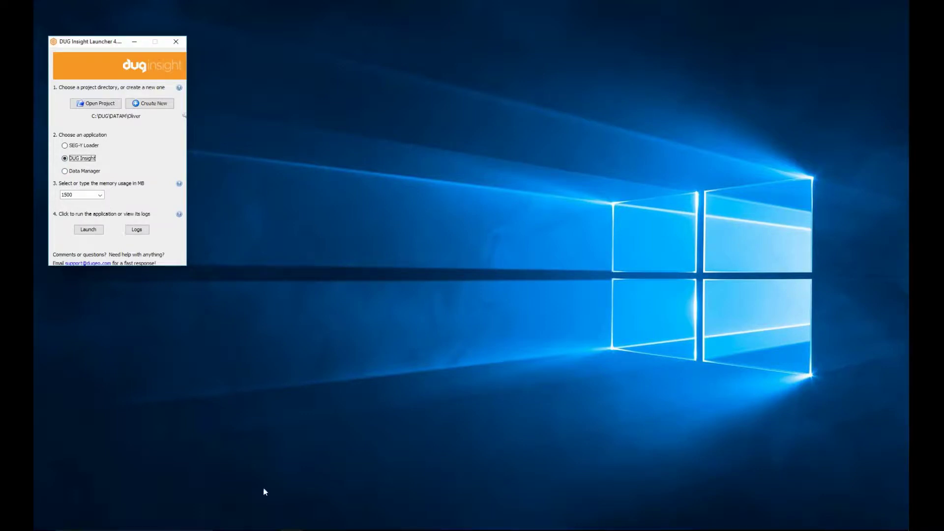
{"action": "key", "text": "ctrl+shift+Escape"}
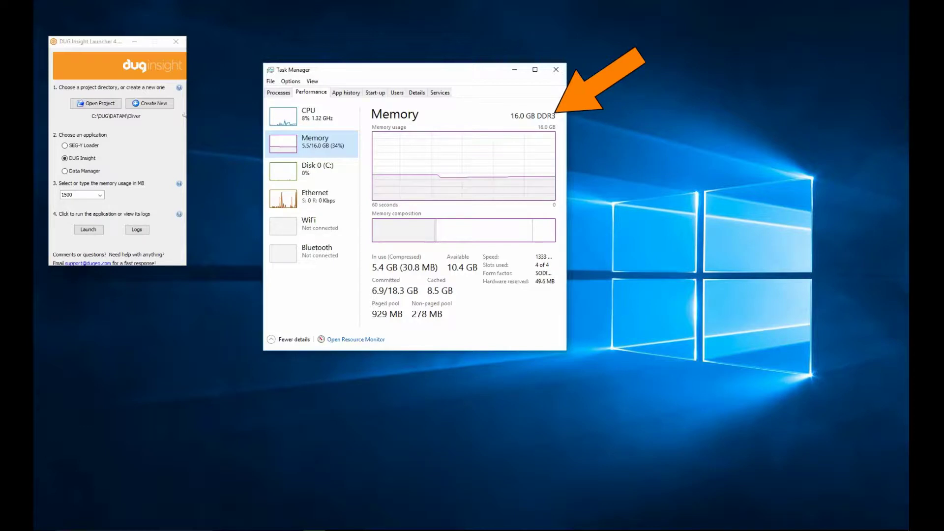
{"action": "key", "text": "alt+F4"}
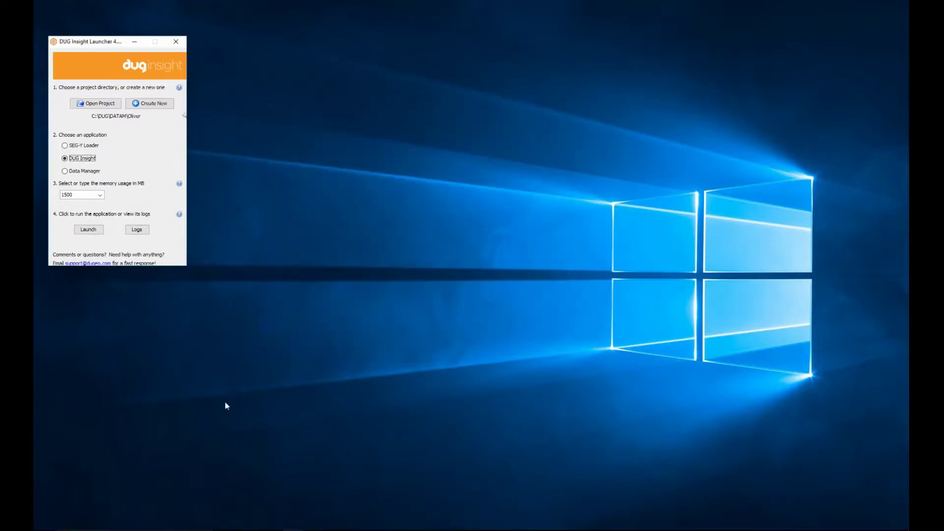
{"action": "double_click", "coordinate": [85, 197]}
{"action": "type", "text": "1"}
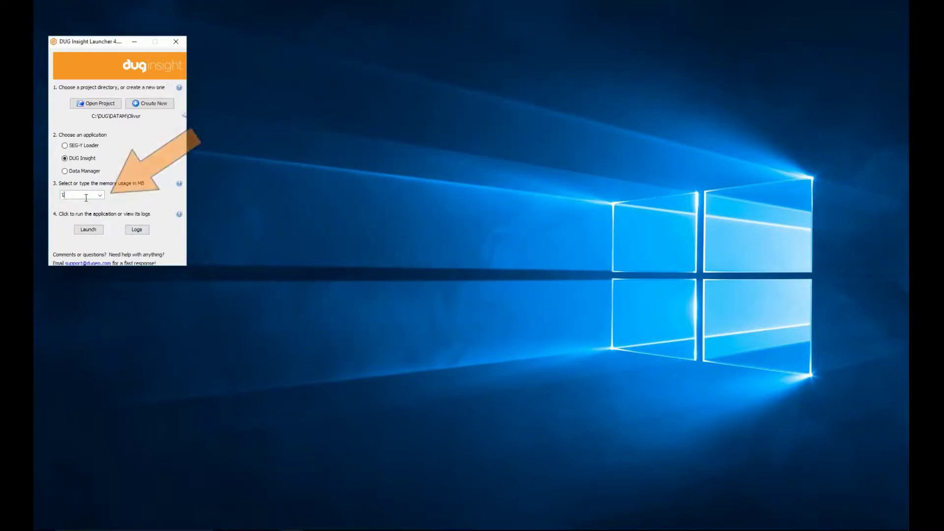
{"action": "type", "text": "2000"}
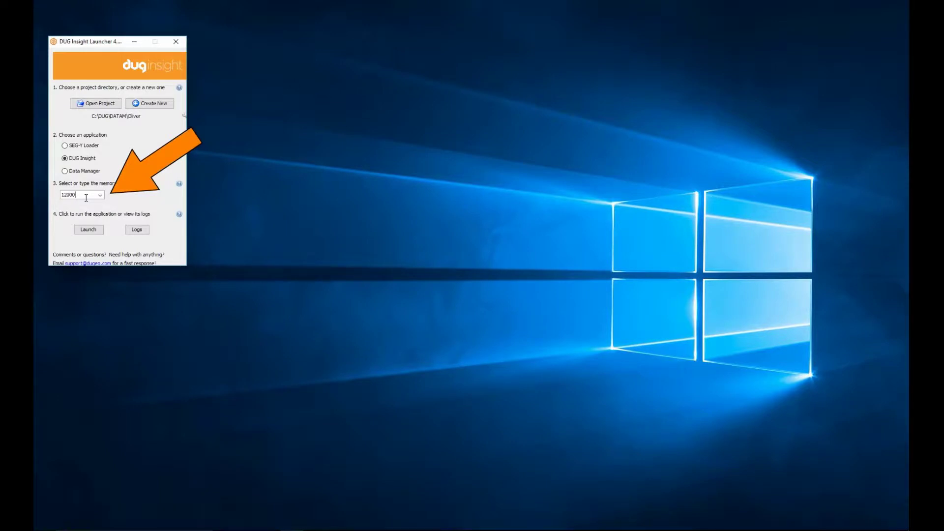
- Launch DUG Insight and briefly check the Control Panel's Import options without importing anything
{"action": "left_click", "coordinate": [95, 231]}
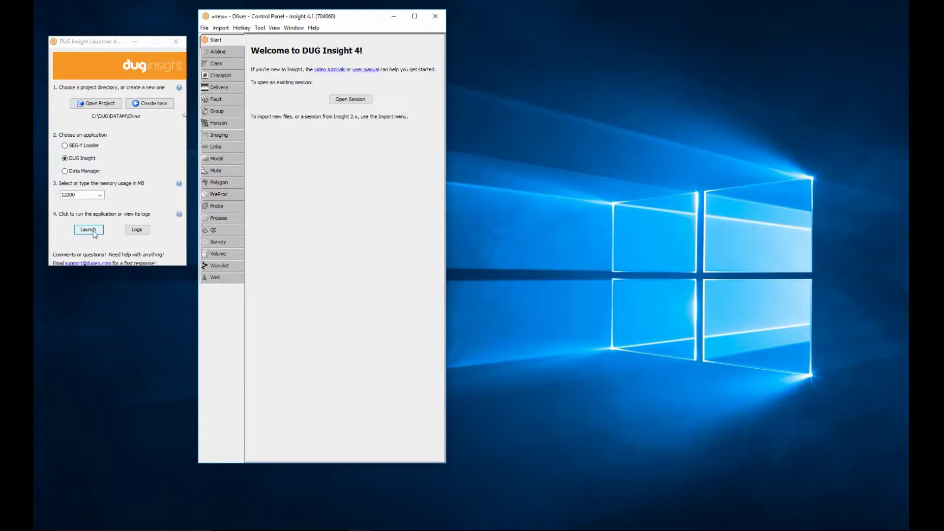
{"action": "left_click", "coordinate": [221, 28]}
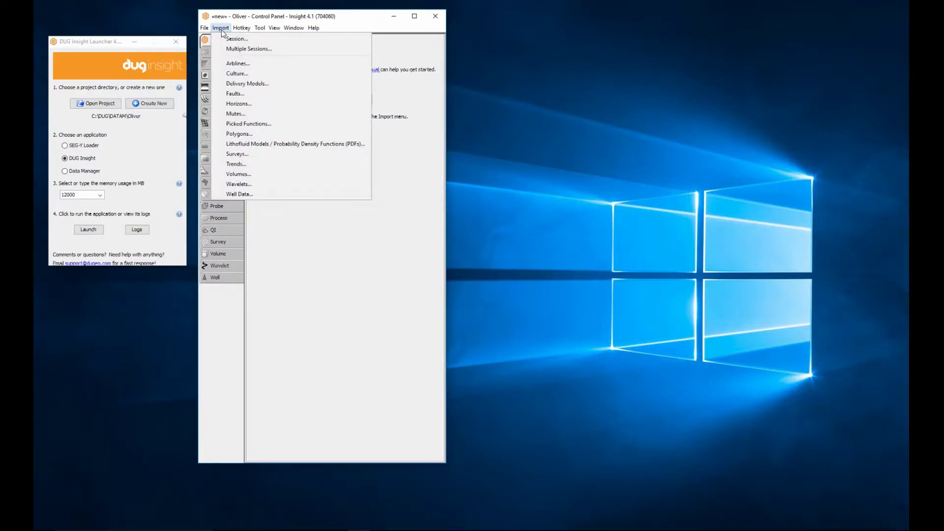
{"action": "left_click", "coordinate": [221, 28]}
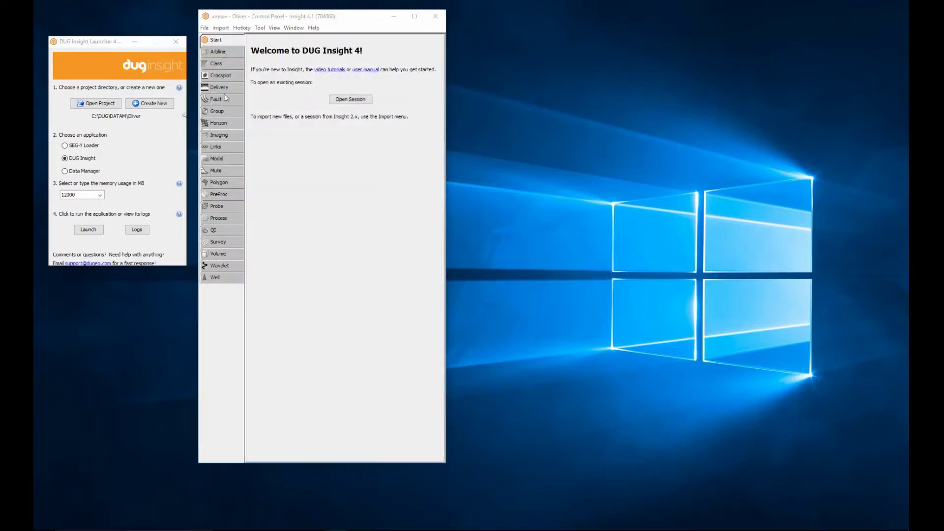
- Add the Oliver3D and Orca2D project surveys to the session and show Oliver3D's 12.5 m spacing
{"action": "left_click", "coordinate": [232, 244]}
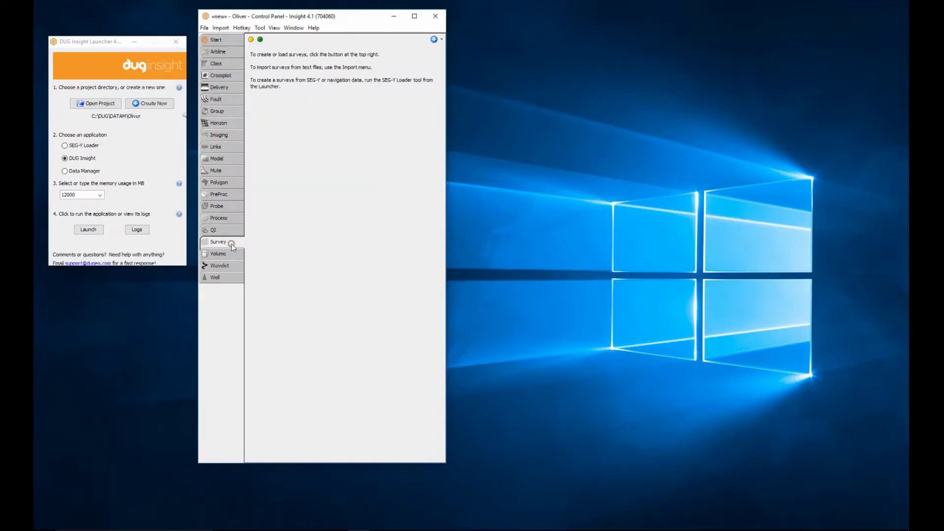
{"action": "left_click", "coordinate": [431, 40]}
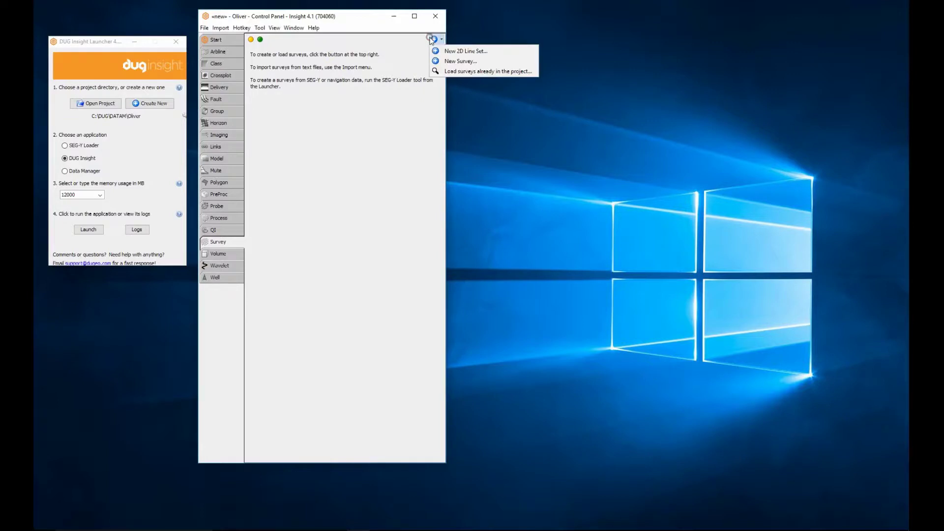
{"action": "left_click", "coordinate": [472, 72]}
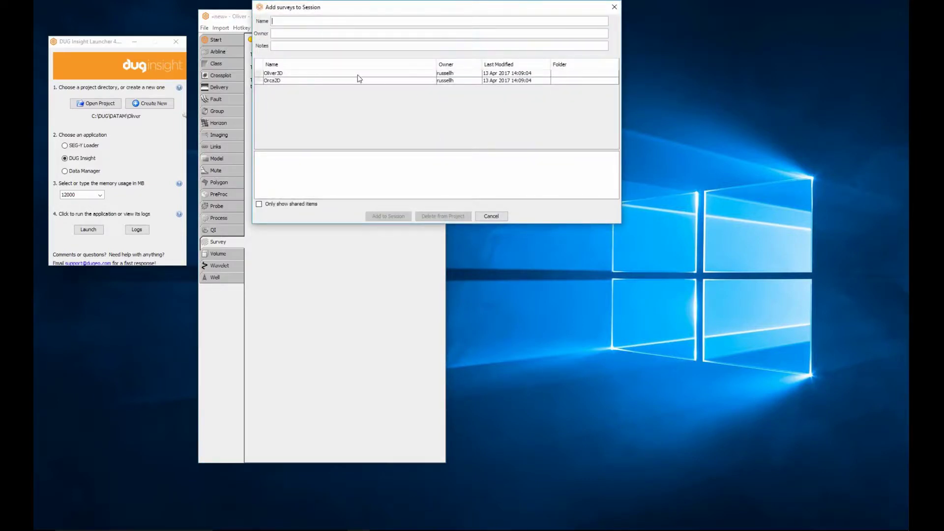
{"action": "left_click_drag", "start_coordinate": [358, 73], "coordinate": [359, 81]}
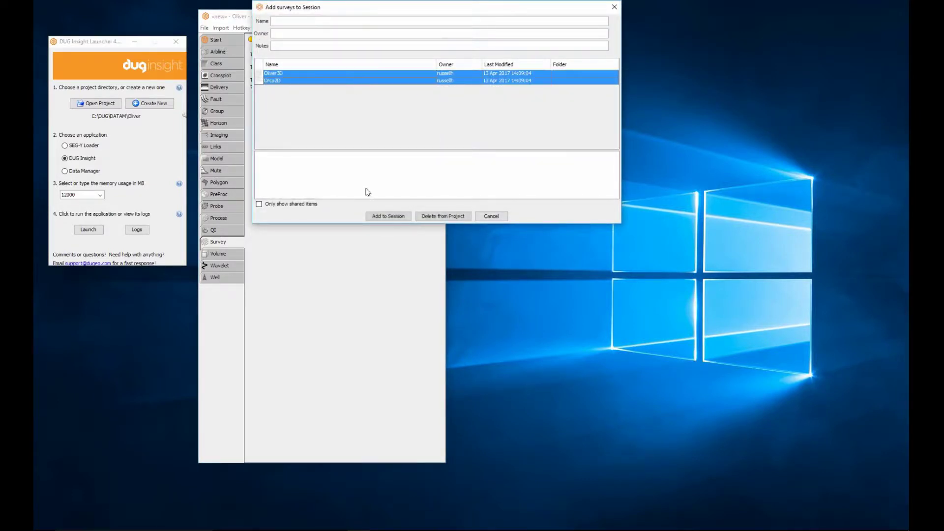
{"action": "left_click", "coordinate": [378, 216]}
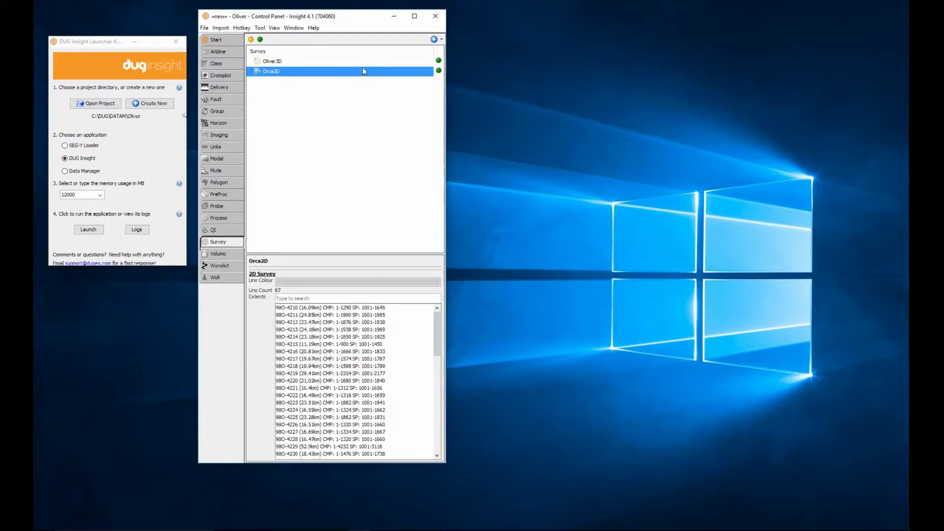
{"action": "left_click", "coordinate": [349, 63]}
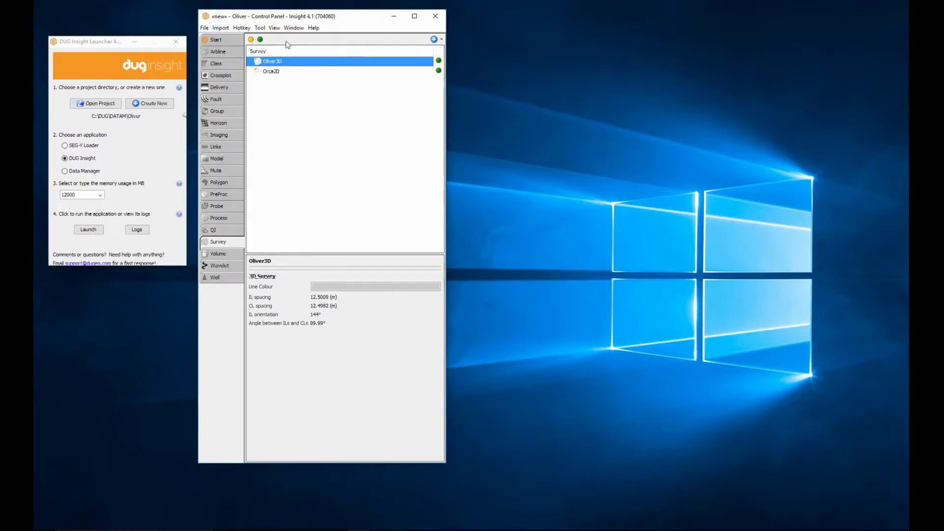
{"action": "double_click", "coordinate": [273, 63]}
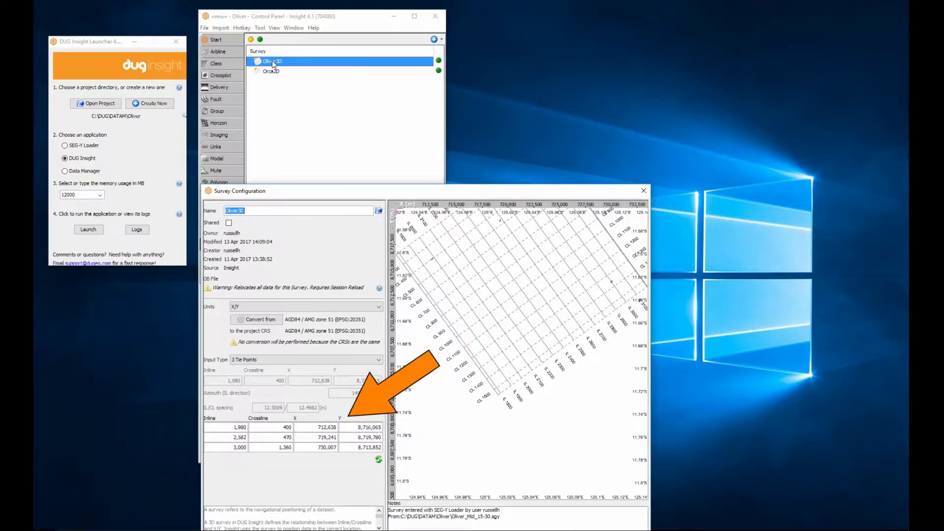
{"action": "left_click", "coordinate": [642, 192]}
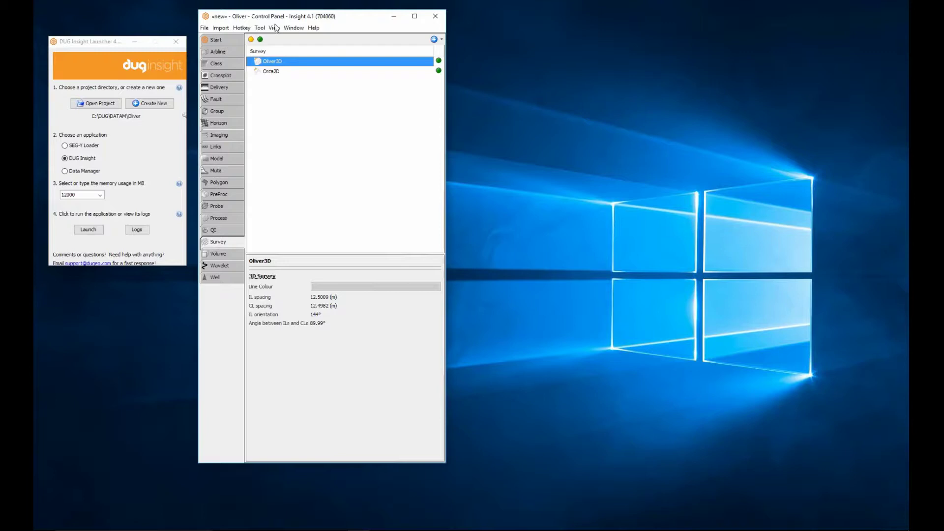
- Open a new Map view beside the Control Panel, shorten it, and zoom to full extent
{"action": "left_click", "coordinate": [274, 28]}
{"action": "left_click", "coordinate": [282, 39]}
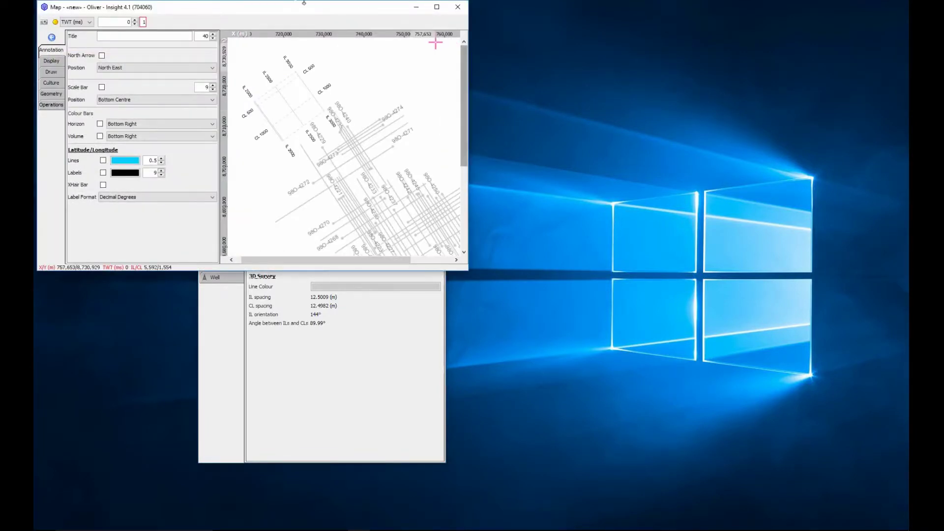
{"action": "left_click_drag", "start_coordinate": [286, 8], "coordinate": [699, 19]}
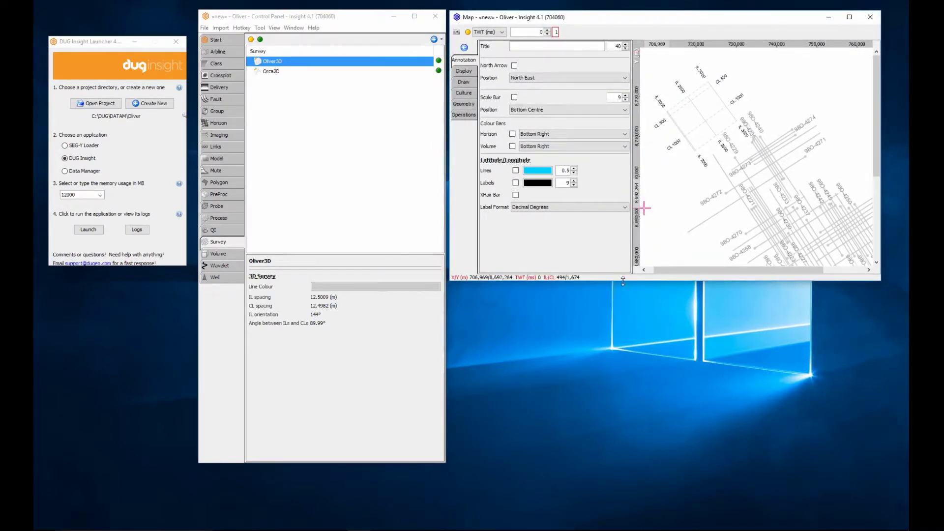
{"action": "left_click_drag", "start_coordinate": [623, 281], "coordinate": [625, 252]}
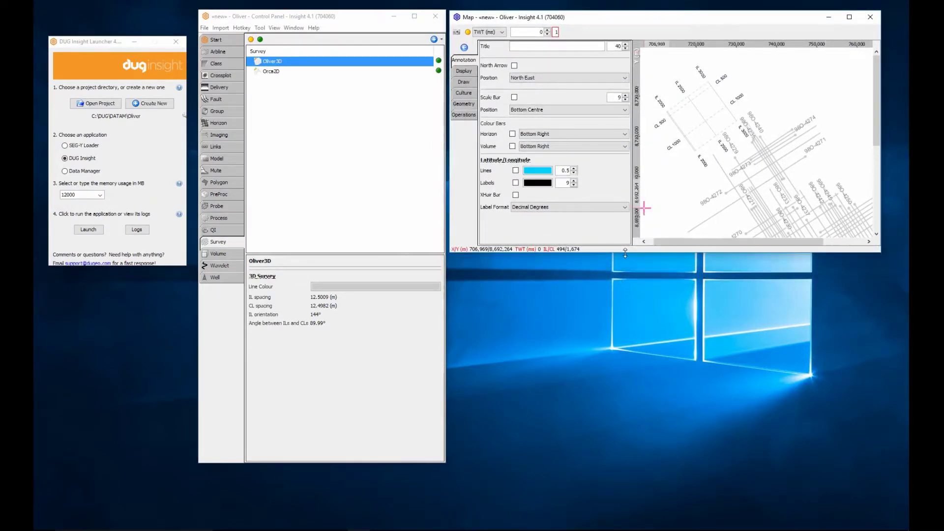
{"action": "right_click", "coordinate": [676, 187]}
{"action": "left_click", "coordinate": [706, 256]}
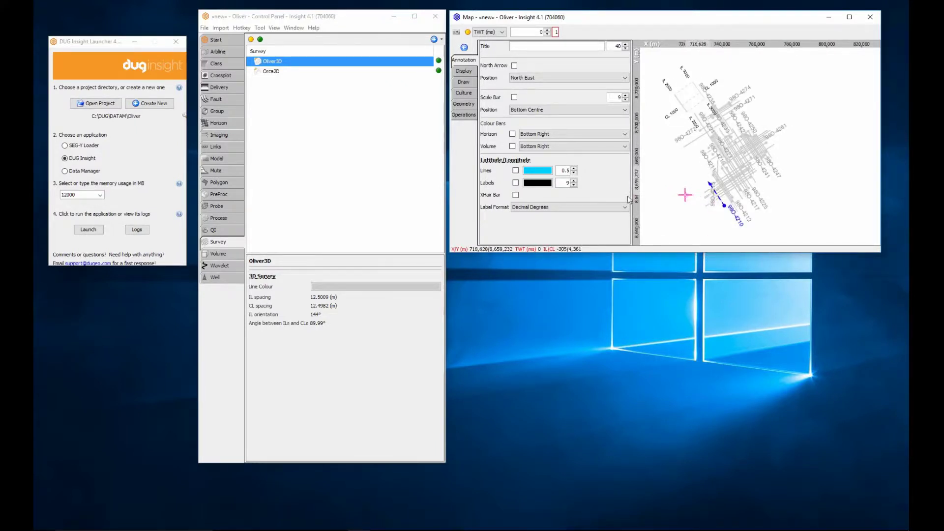
- Colour the Oliver3D survey lines red and the Orca2D survey lines dark green
{"action": "left_click", "coordinate": [363, 287]}
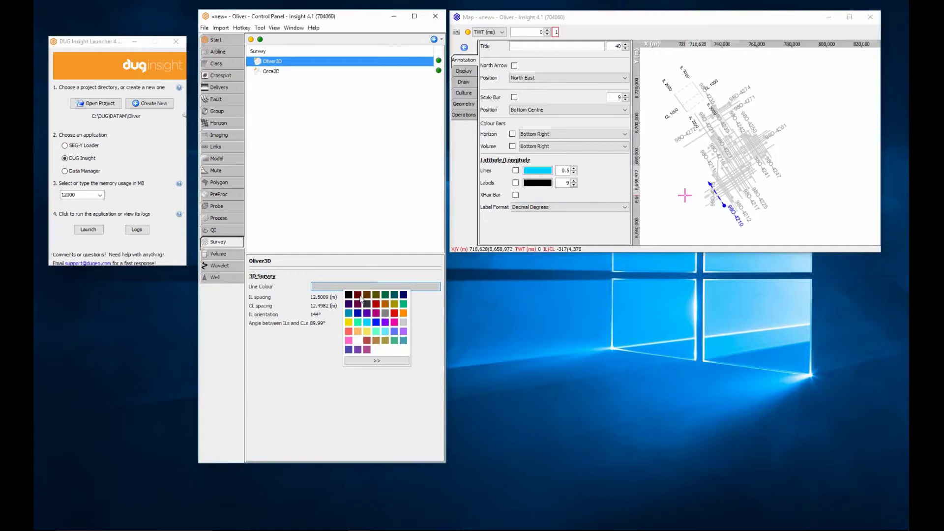
{"action": "left_click", "coordinate": [392, 317]}
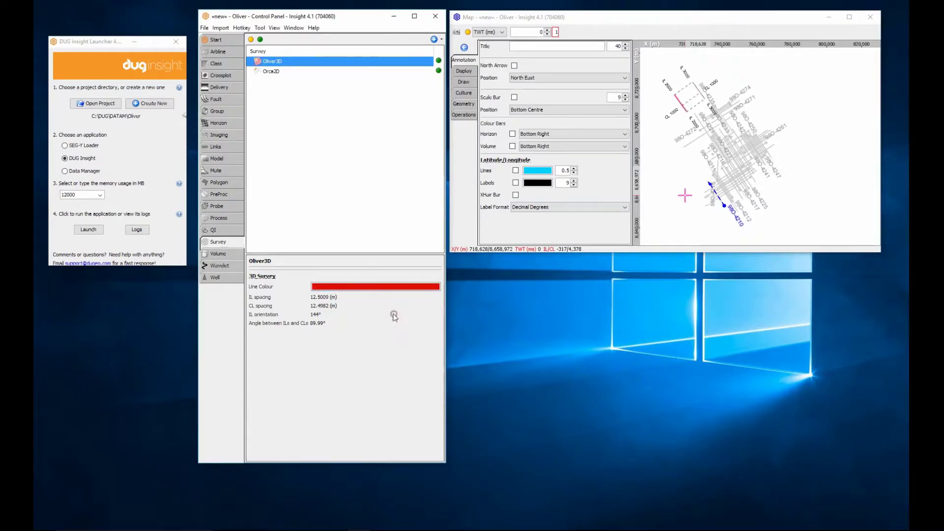
{"action": "left_click", "coordinate": [275, 71]}
{"action": "left_click", "coordinate": [375, 283]}
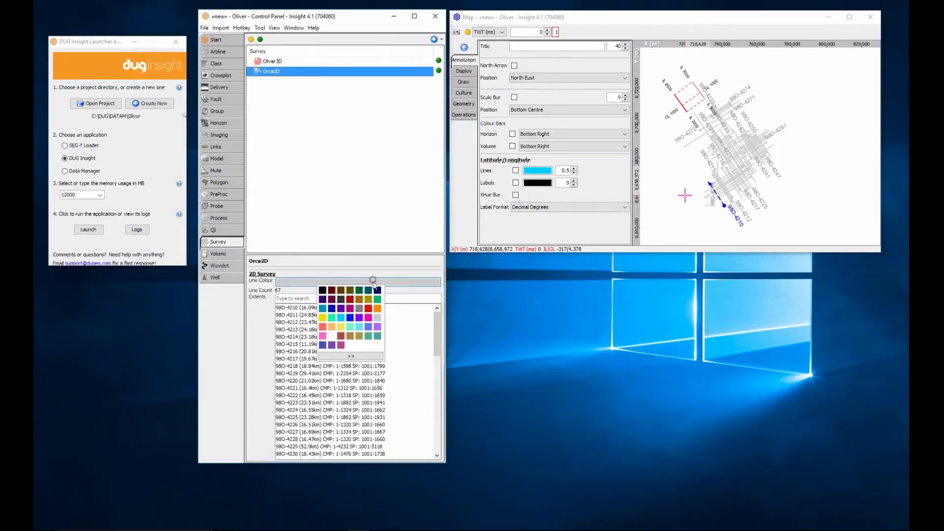
{"action": "left_click", "coordinate": [359, 291]}
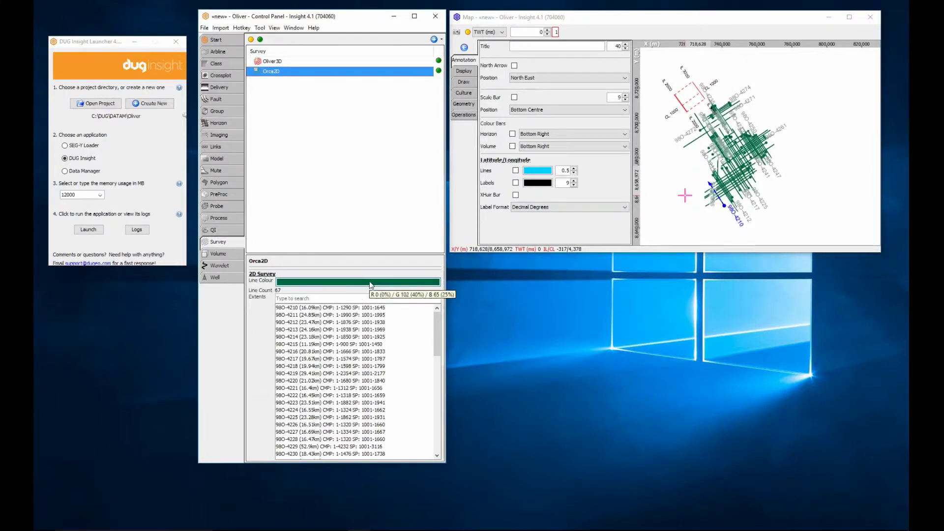
- Show Orca2D's list of 67 survey lines with their extents
{"action": "left_click", "coordinate": [439, 60]}
{"action": "left_click", "coordinate": [438, 60]}
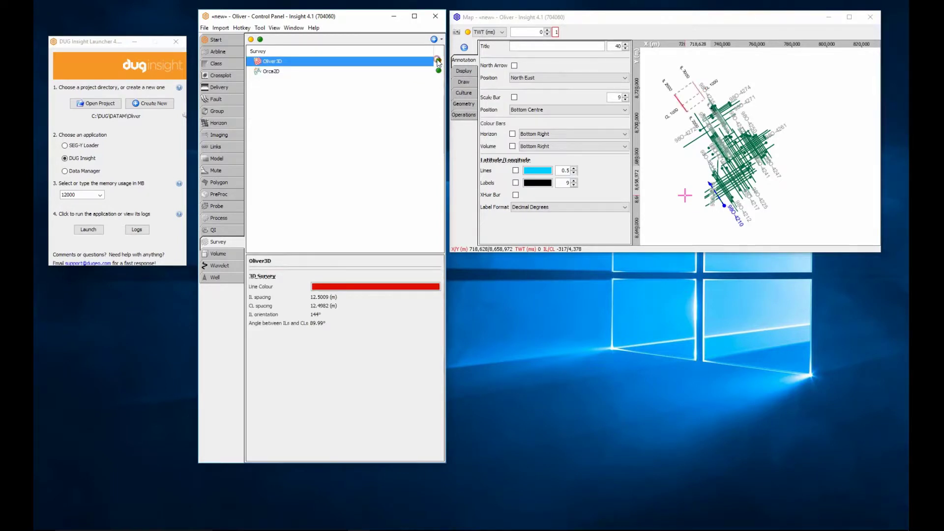
{"action": "left_click", "coordinate": [439, 71]}
{"action": "left_click", "coordinate": [438, 71]}
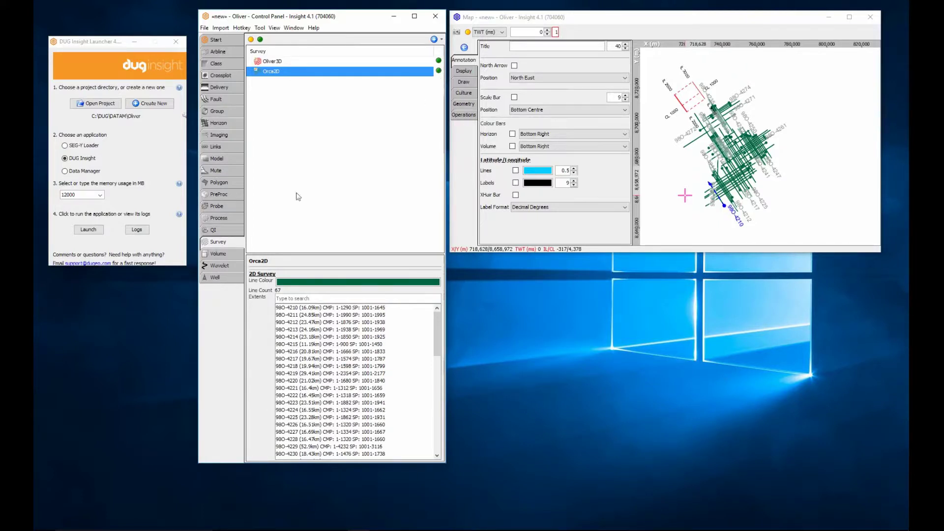
- Load the Mid_15-30 and FinalMig volumes from the project into the session
{"action": "left_click", "coordinate": [229, 254]}
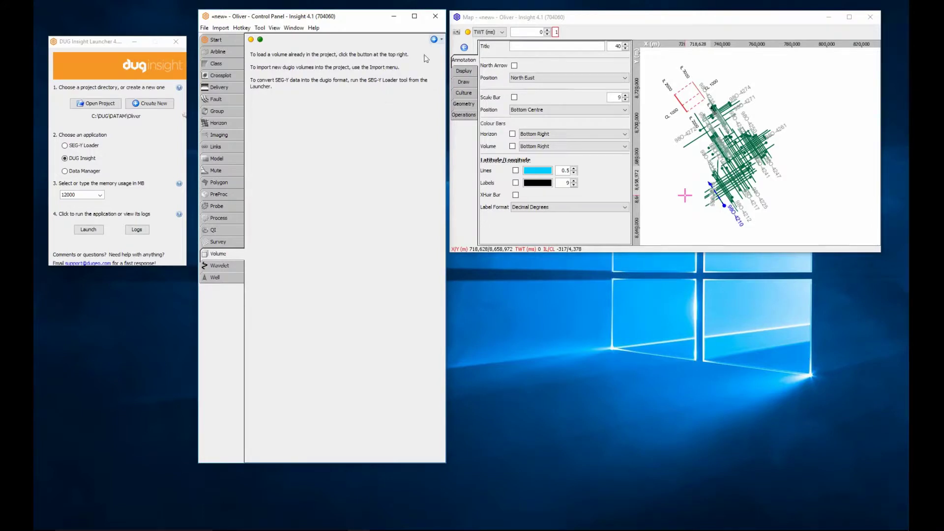
{"action": "left_click", "coordinate": [435, 41]}
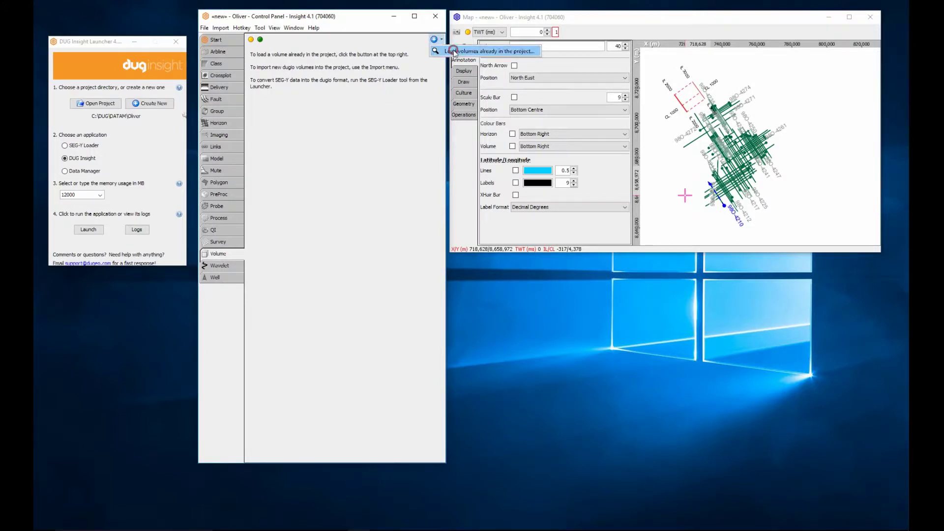
{"action": "left_click", "coordinate": [454, 51]}
{"action": "left_click_drag", "start_coordinate": [345, 86], "coordinate": [345, 92]}
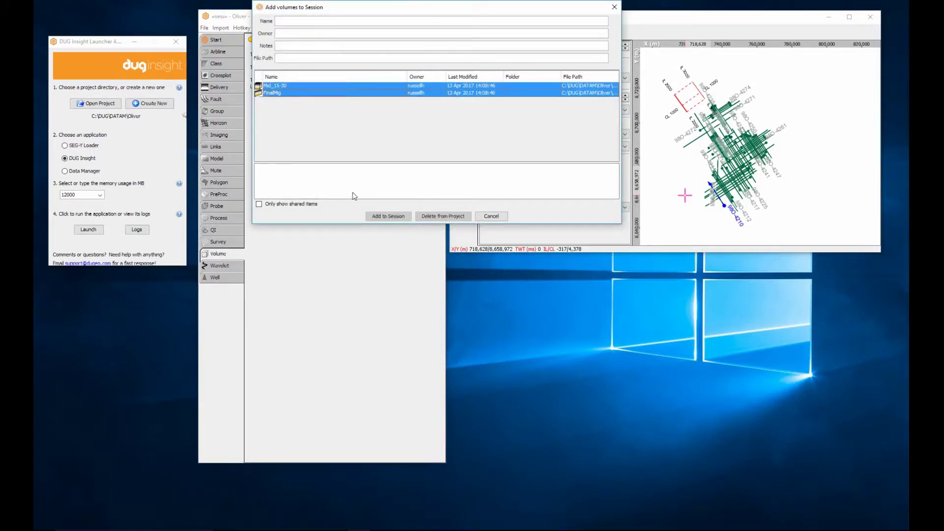
{"action": "left_click", "coordinate": [376, 216]}
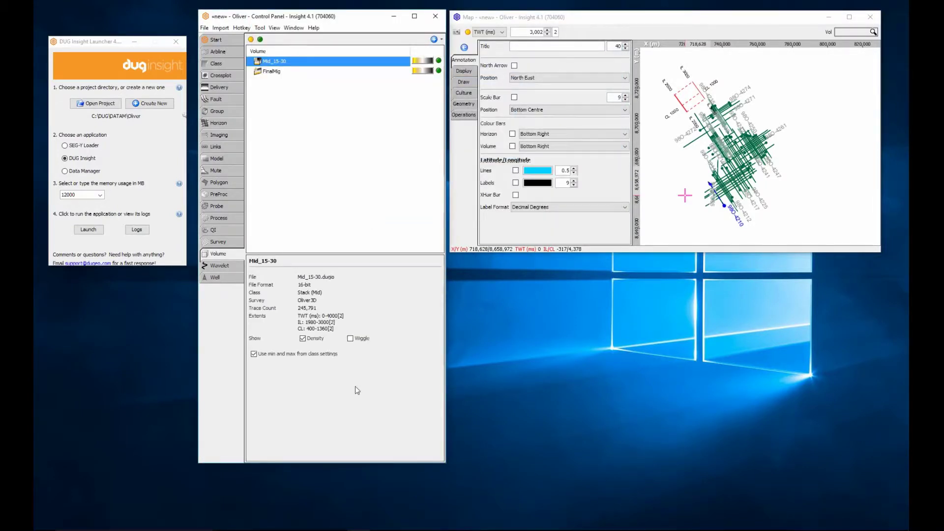
- Review FinalMig and Mid_15-30 properties and confirm Mid_15-30's 16-bit stack configuration
{"action": "left_click", "coordinate": [291, 71]}
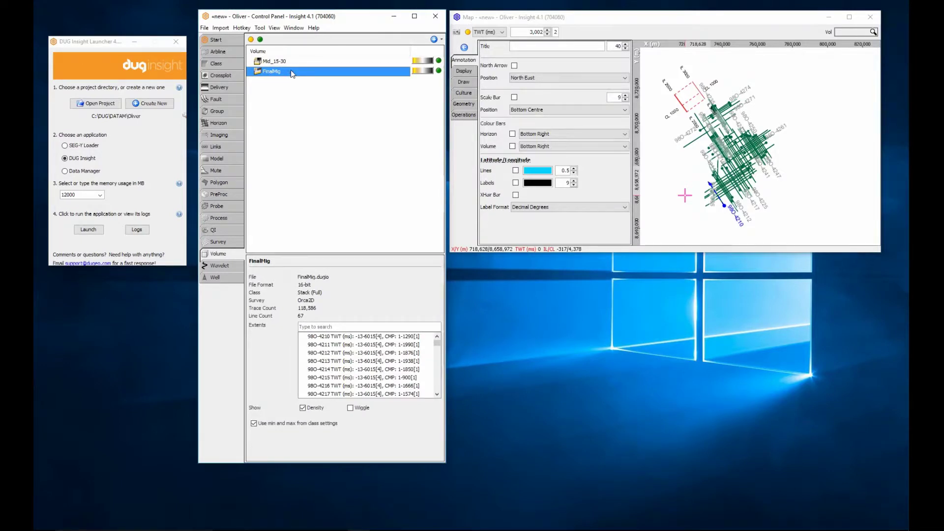
{"action": "left_click", "coordinate": [279, 61]}
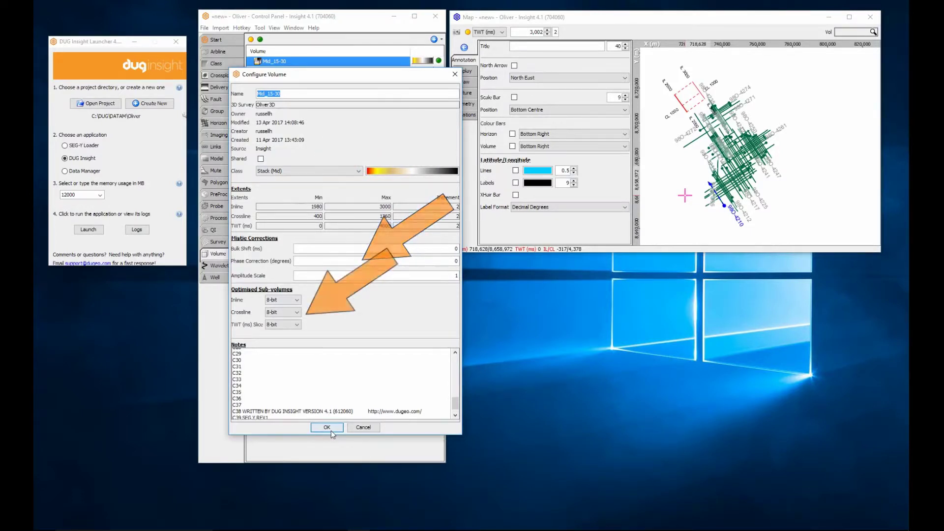
{"action": "left_click", "coordinate": [327, 427]}
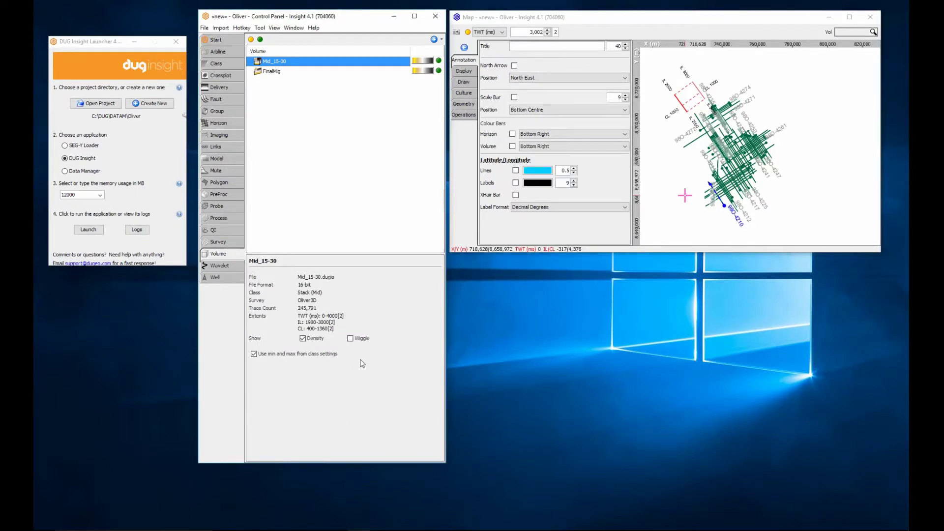
- Open a new IL/CL view below the map displaying the Mid_15-30 volume
{"action": "left_click", "coordinate": [274, 27]}
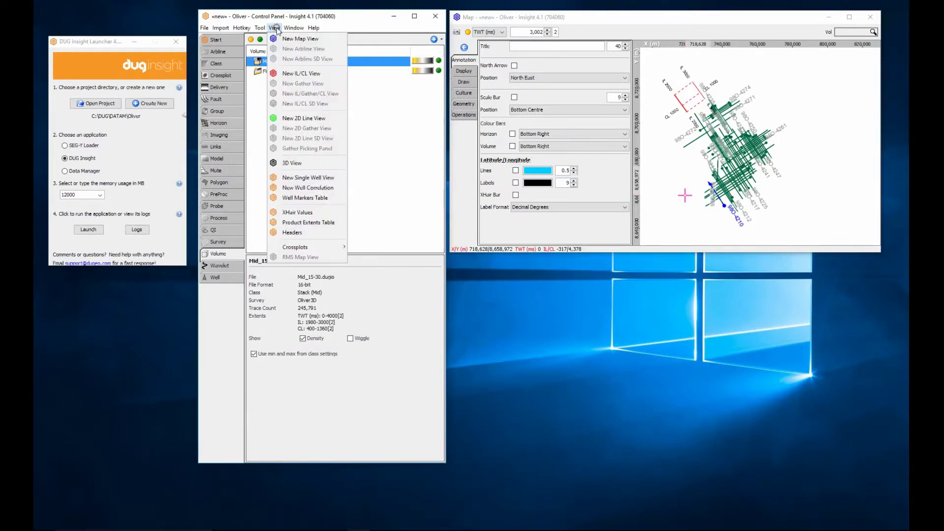
{"action": "left_click", "coordinate": [300, 73]}
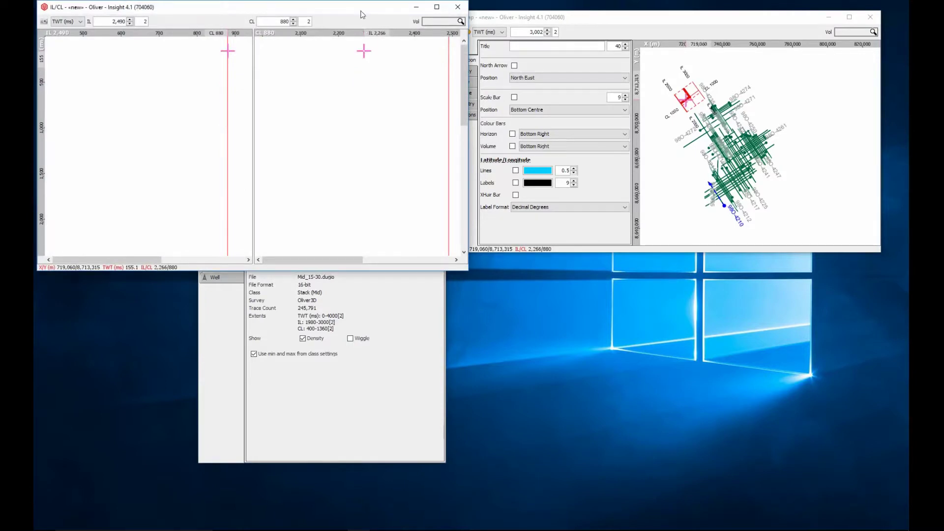
{"action": "left_click_drag", "start_coordinate": [363, 9], "coordinate": [775, 265]}
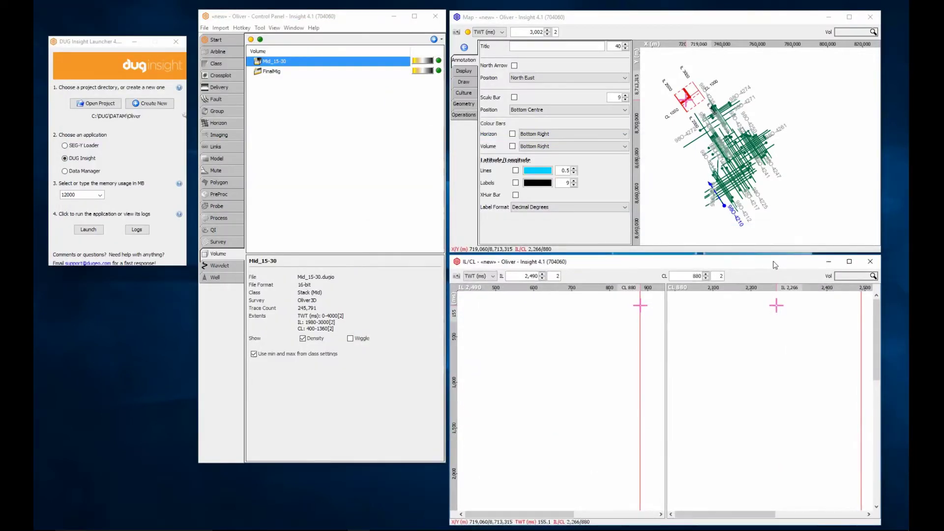
{"action": "left_click", "coordinate": [859, 277]}
{"action": "left_click", "coordinate": [853, 295]}
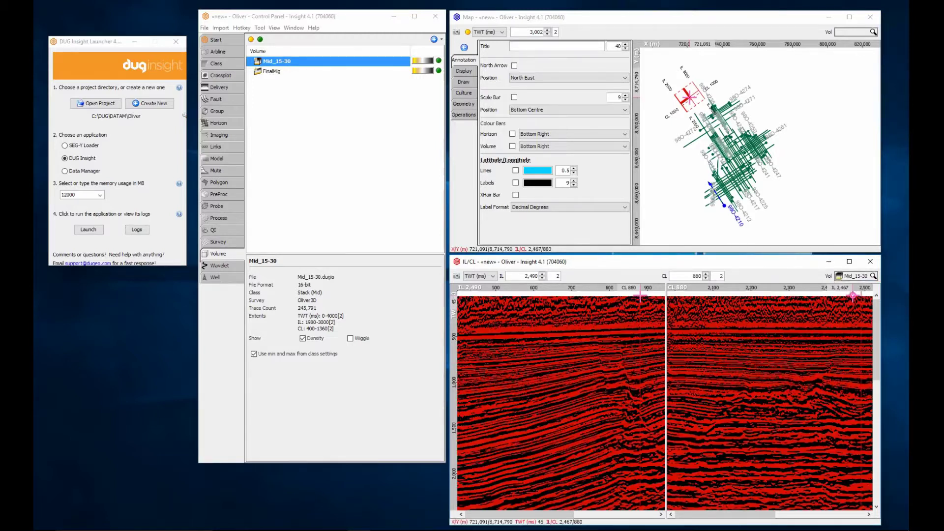
- Give Mid_15-30 its own estimated -519.652 to 519.652 range and zoom both sections to fit
{"action": "left_click", "coordinate": [254, 354]}
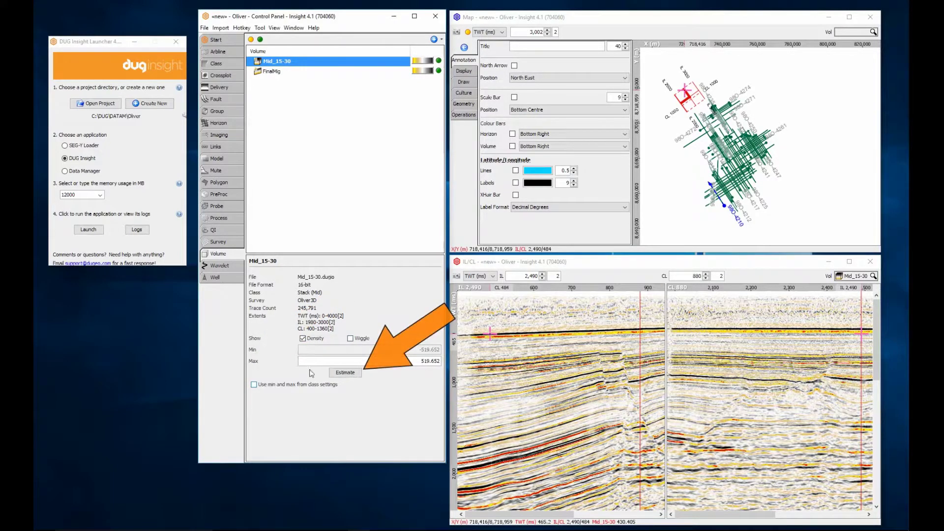
{"action": "left_click", "coordinate": [344, 373]}
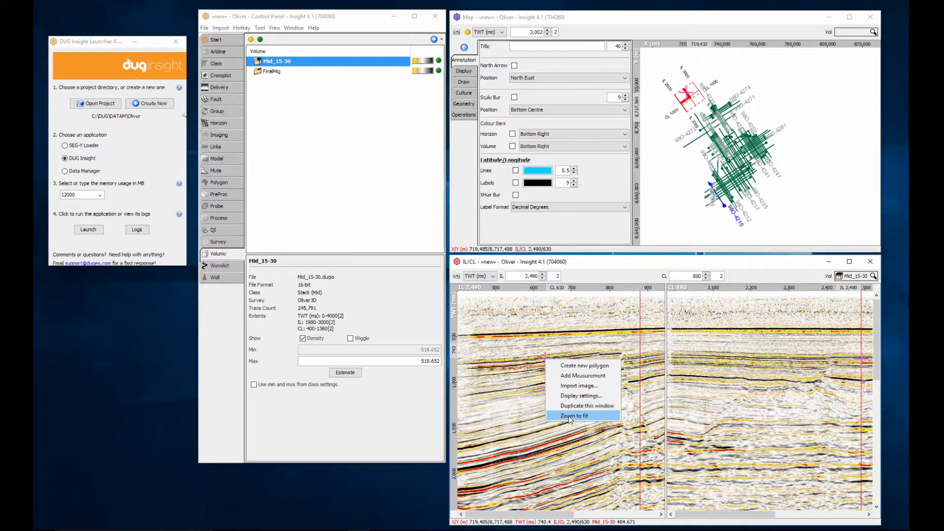
{"action": "left_click", "coordinate": [569, 416]}
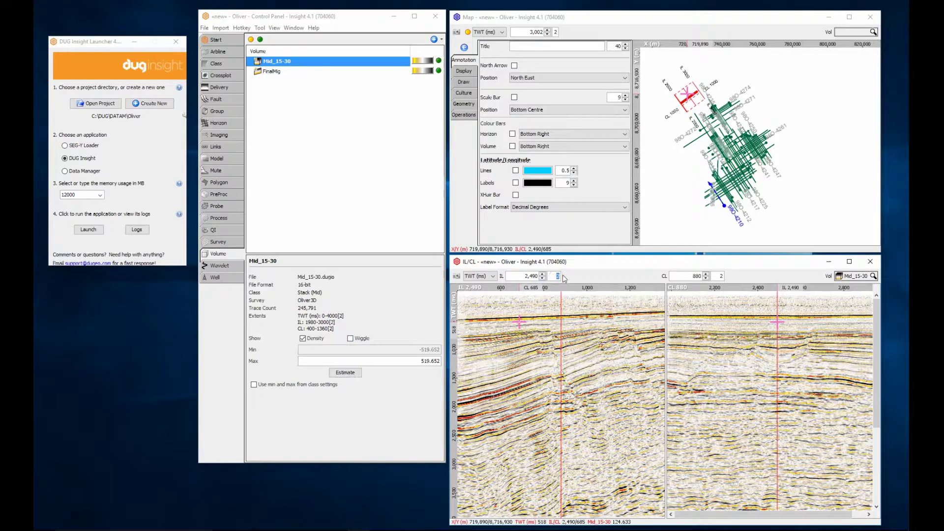
- Move the IL/CL view to inline 2,980 and crossline 1,300 and scroll through the Mid_15-30 sections
{"action": "type", "text": "00"}
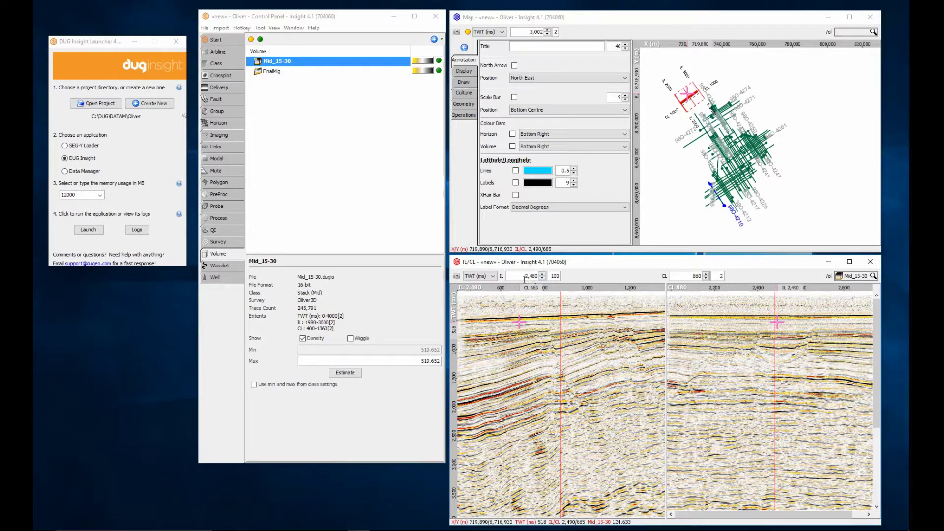
{"action": "scroll", "coordinate": [524, 279], "scroll_direction": "down", "scroll_amount": 1}
{"action": "scroll", "coordinate": [524, 278], "scroll_direction": "down", "scroll_amount": 1}
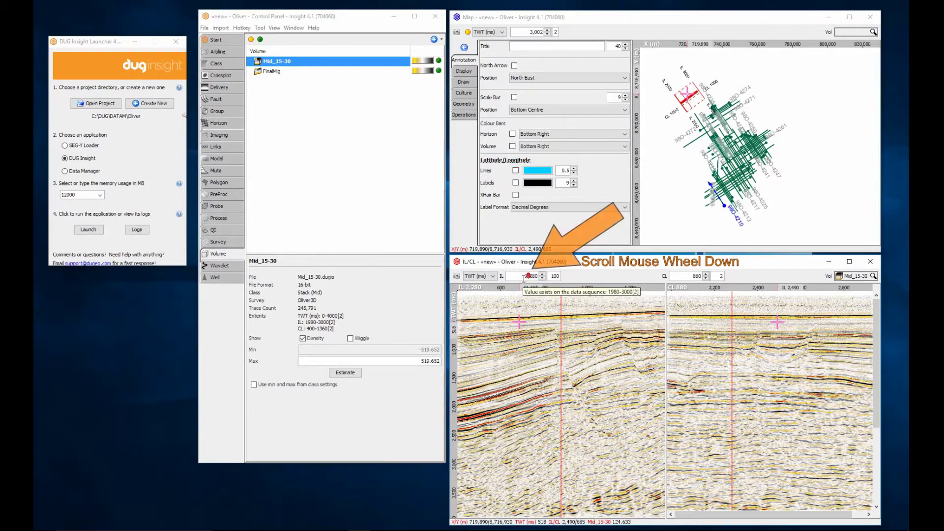
{"action": "scroll", "coordinate": [525, 279], "scroll_direction": "down", "scroll_amount": 1}
{"action": "scroll", "coordinate": [525, 279], "scroll_direction": "down", "scroll_amount": 1}
{"action": "scroll", "coordinate": [525, 278], "scroll_direction": "down", "scroll_amount": 1}
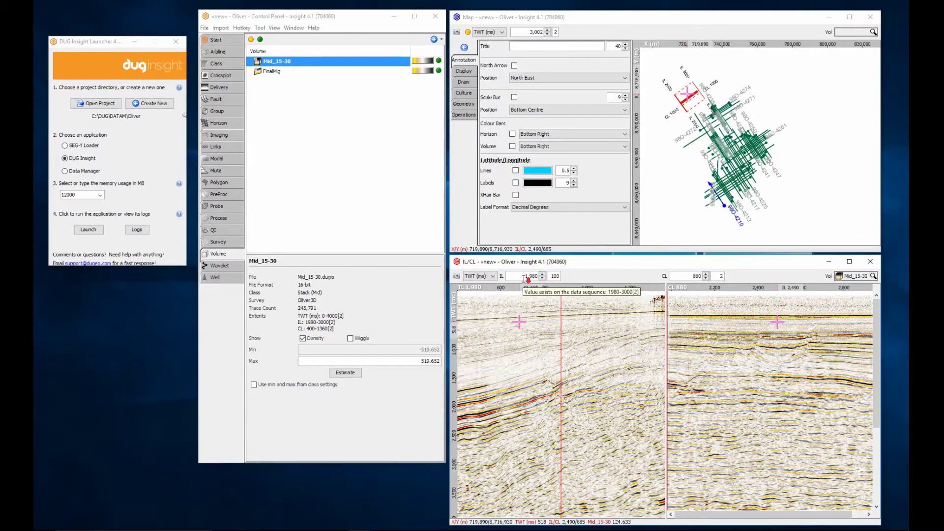
{"action": "scroll", "coordinate": [524, 278], "scroll_direction": "up", "scroll_amount": 1}
{"action": "scroll", "coordinate": [524, 278], "scroll_direction": "up", "scroll_amount": 1}
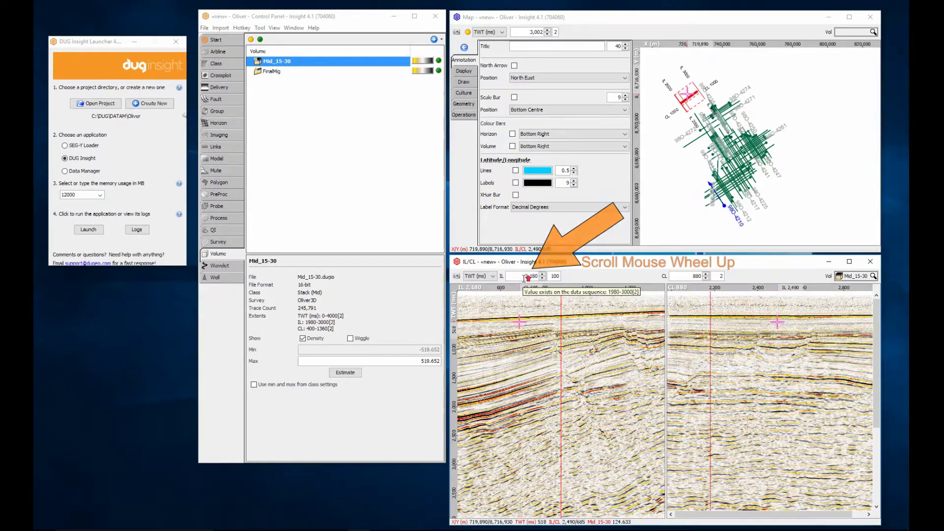
{"action": "scroll", "coordinate": [525, 279], "scroll_direction": "up", "scroll_amount": 3}
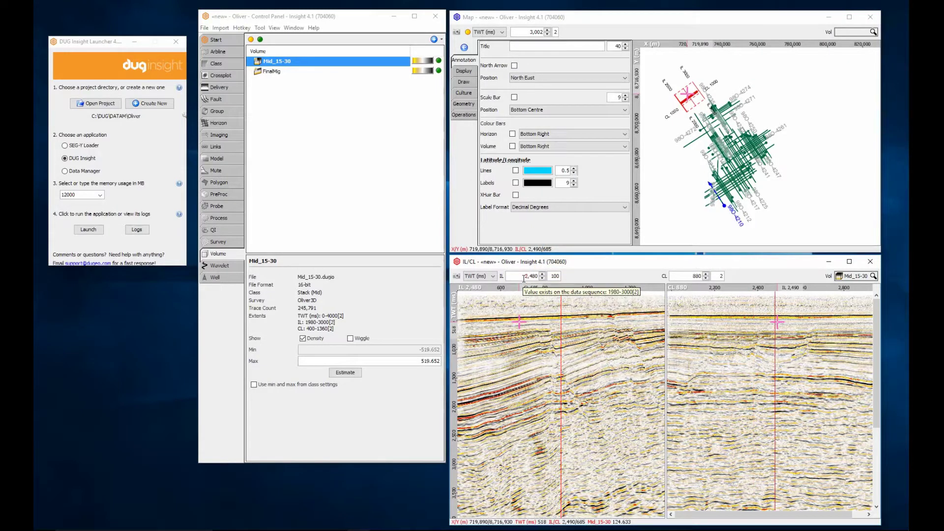
{"action": "scroll", "coordinate": [524, 279], "scroll_direction": "up", "scroll_amount": 3}
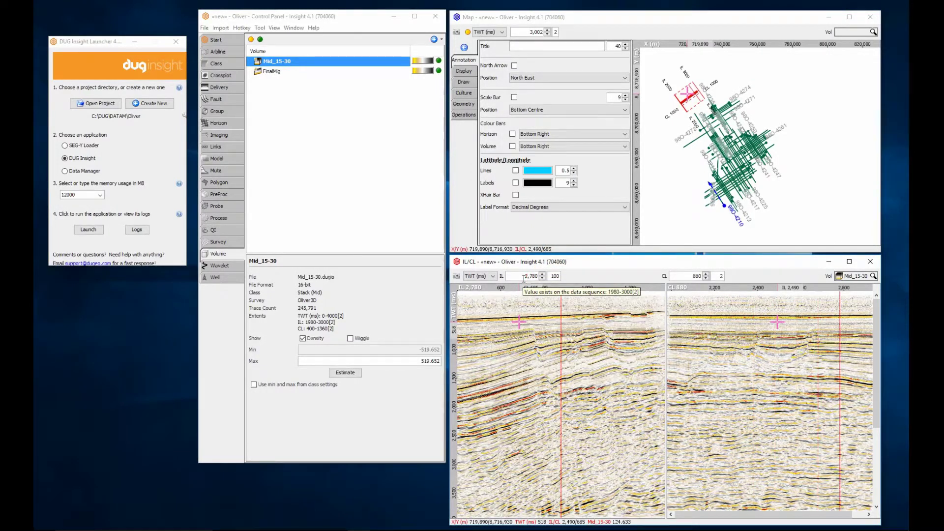
{"action": "scroll", "coordinate": [524, 279], "scroll_direction": "up", "scroll_amount": 2}
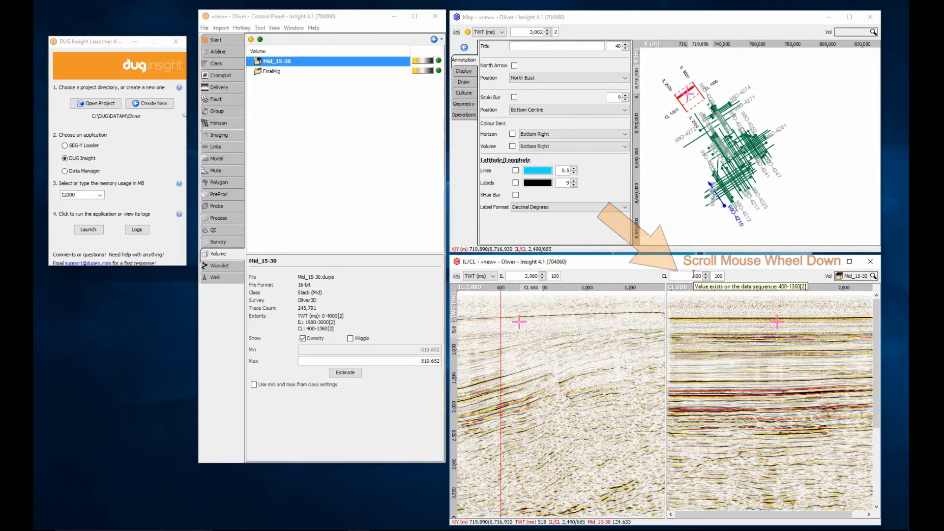
{"action": "scroll", "coordinate": [694, 274], "scroll_direction": "down", "scroll_amount": 2}
{"action": "scroll", "coordinate": [695, 275], "scroll_direction": "up", "scroll_amount": 3}
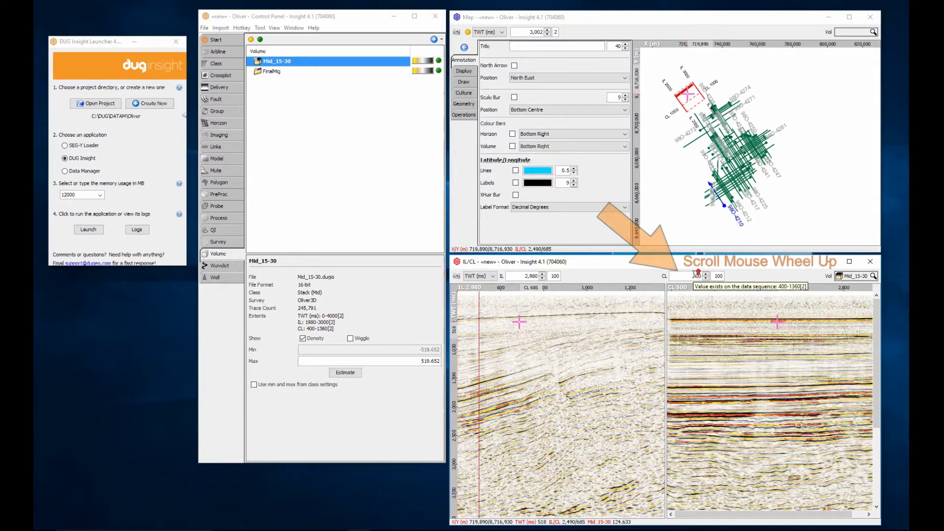
{"action": "scroll", "coordinate": [695, 274], "scroll_direction": "up", "scroll_amount": 2}
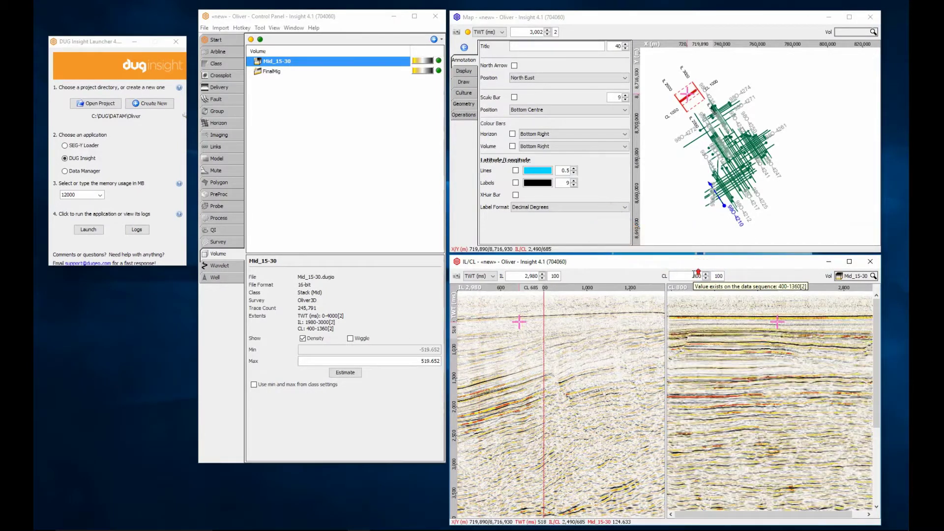
{"action": "scroll", "coordinate": [695, 274], "scroll_direction": "up", "scroll_amount": 4}
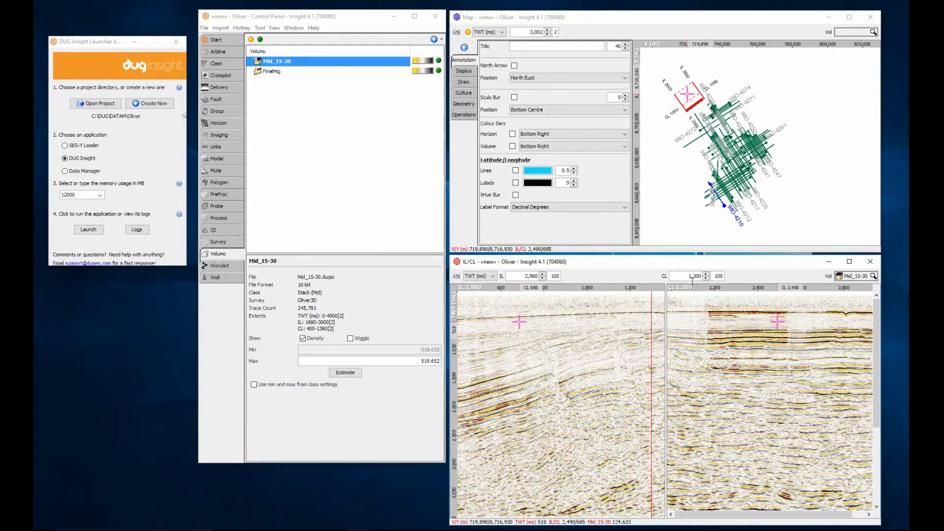
- Open a new 2D Line view on line 980-4210 showing the FinalMig volume
{"action": "left_click", "coordinate": [274, 28]}
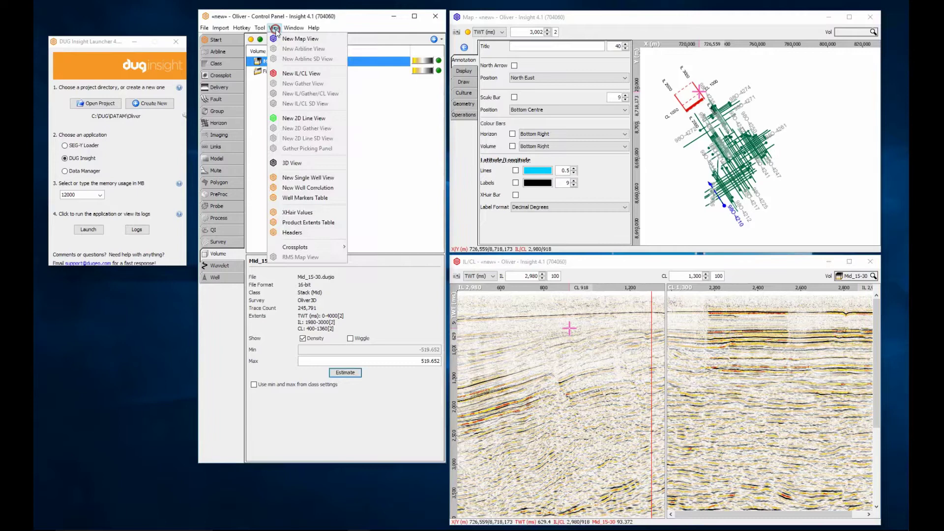
{"action": "left_click", "coordinate": [297, 120]}
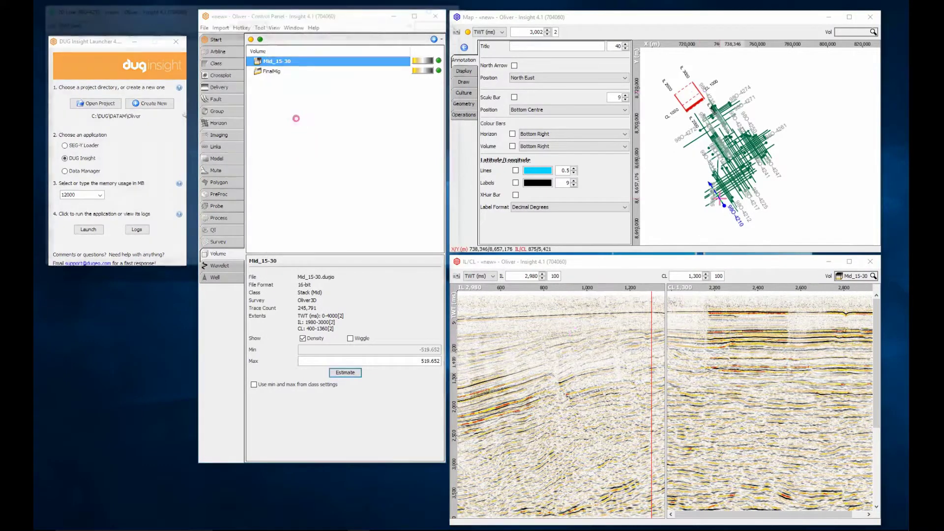
{"action": "left_click_drag", "start_coordinate": [295, 6], "coordinate": [710, 266]}
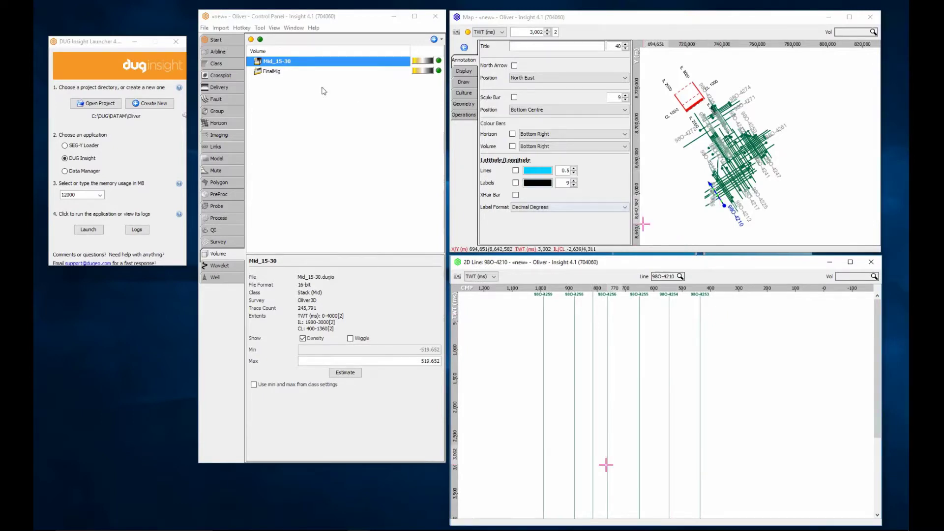
{"action": "left_click", "coordinate": [839, 277]}
{"action": "left_click", "coordinate": [855, 307]}
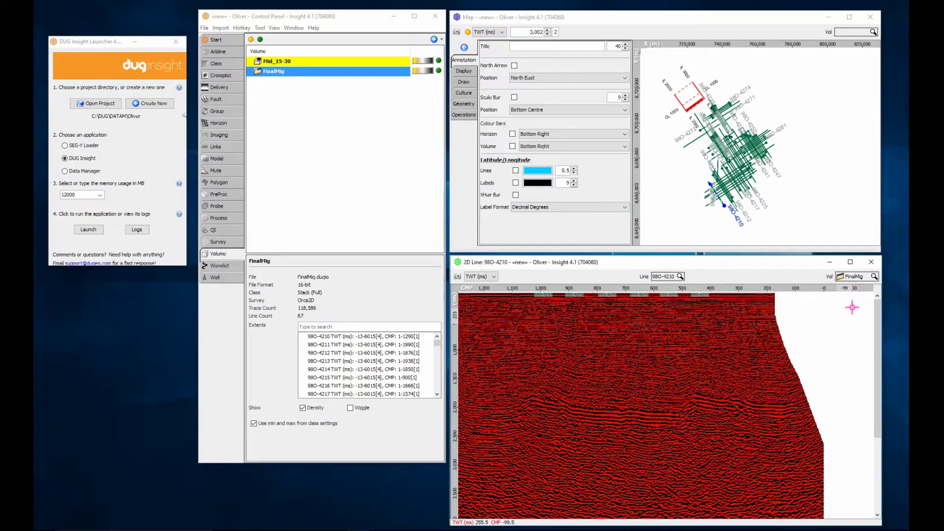
- Give FinalMig its own estimated amplitude range of -45.0223 to 45.0223 and zoom the section to fit
{"action": "left_click", "coordinate": [254, 424]}
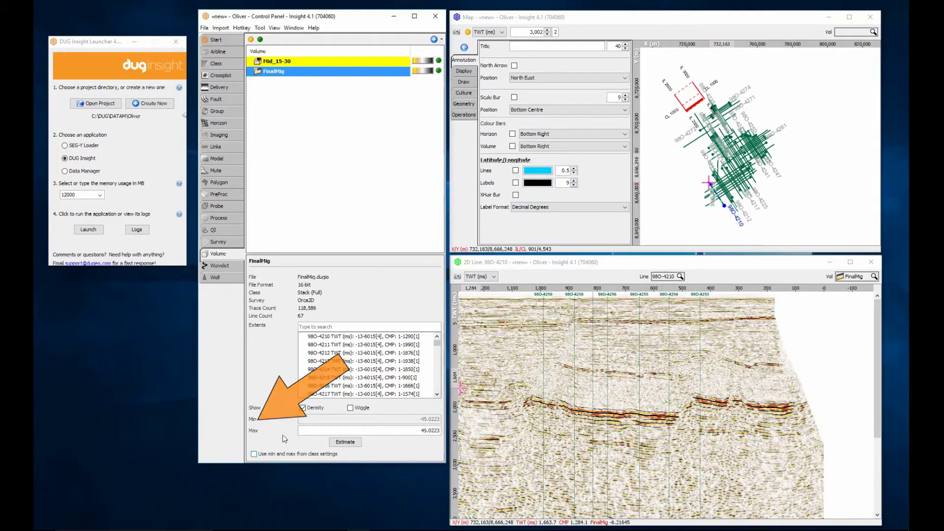
{"action": "left_click", "coordinate": [345, 442]}
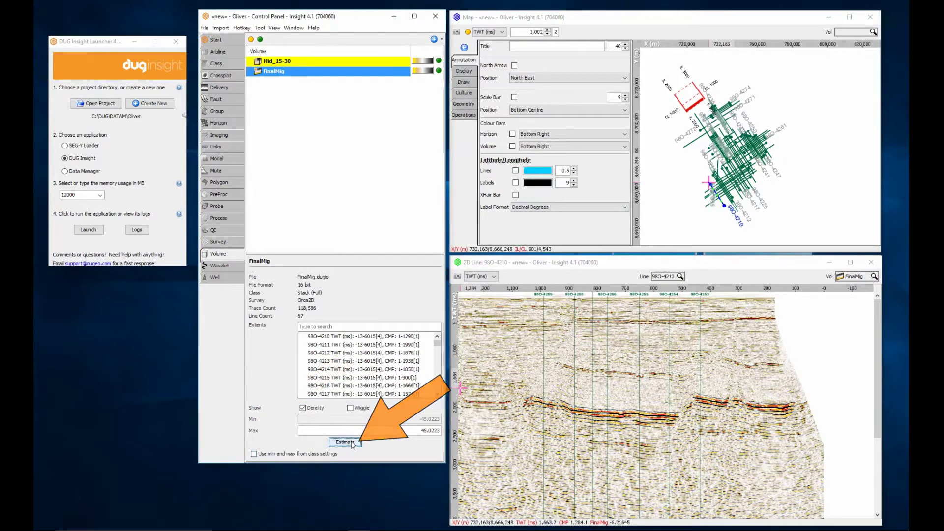
{"action": "right_click", "coordinate": [486, 364]}
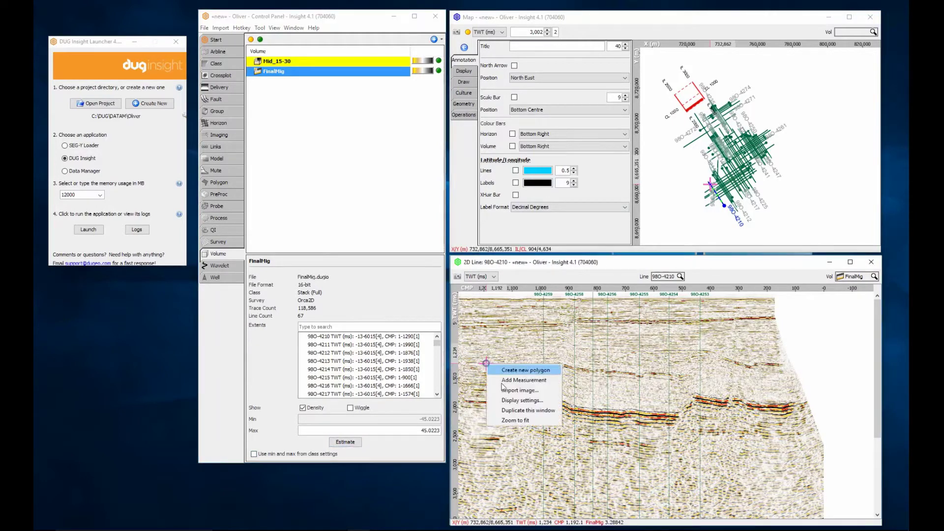
{"action": "left_click", "coordinate": [513, 421]}
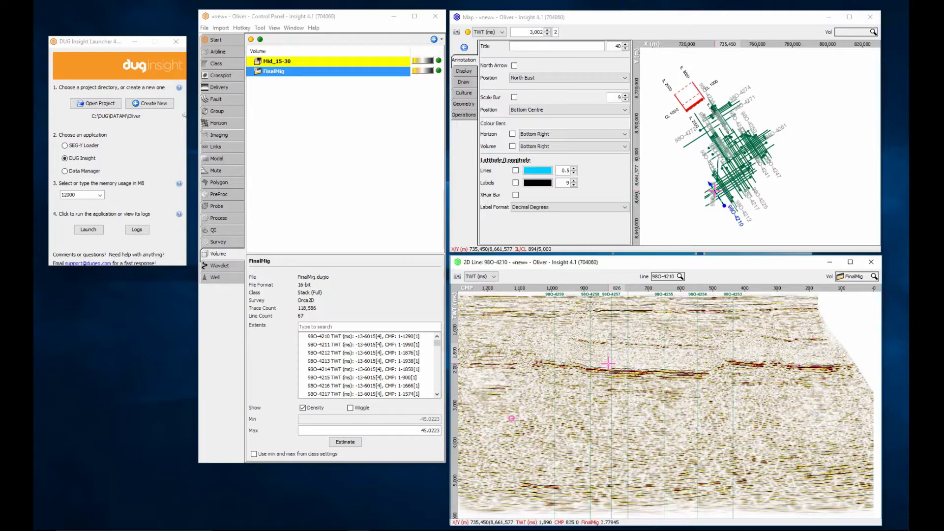
- Show FinalMig on lines 980-4213 and 980-4217, then step onward to line 980-4233
{"action": "left_click", "coordinate": [680, 277]}
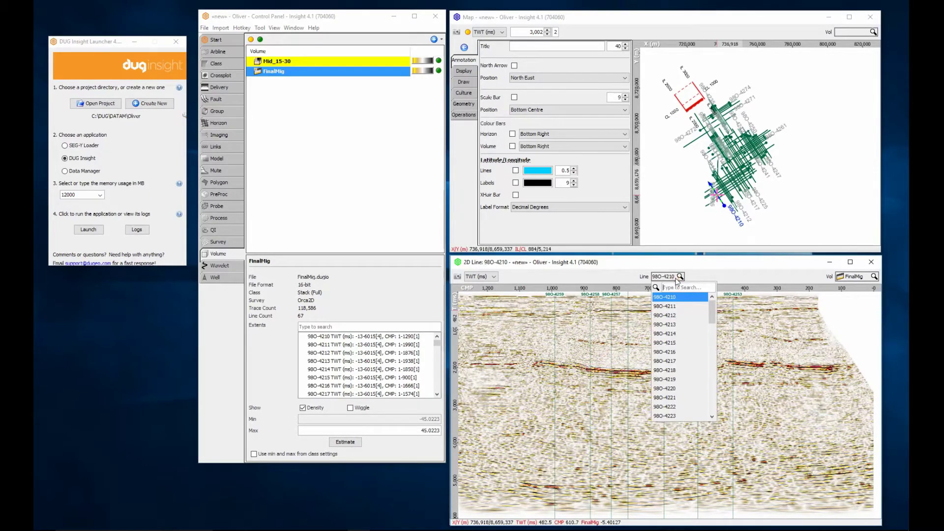
{"action": "left_click", "coordinate": [664, 325]}
{"action": "left_click", "coordinate": [679, 276]}
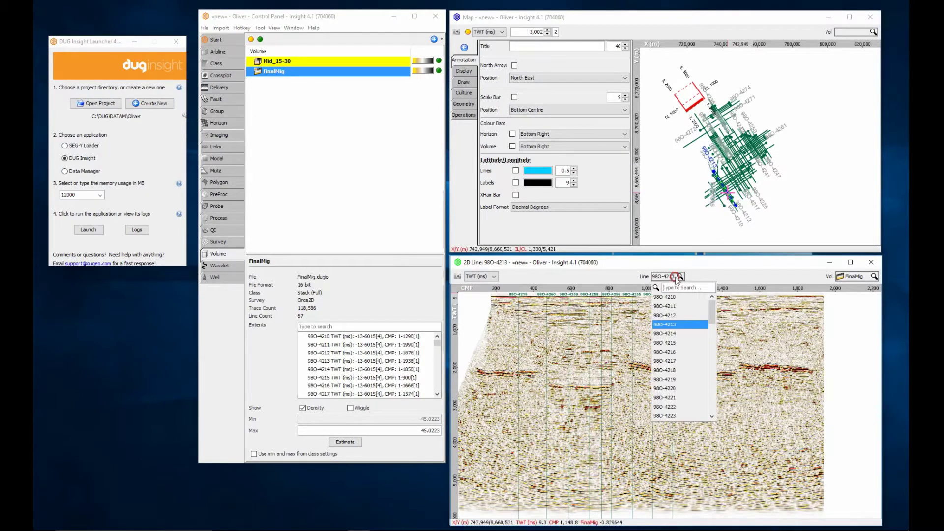
{"action": "left_click", "coordinate": [677, 361]}
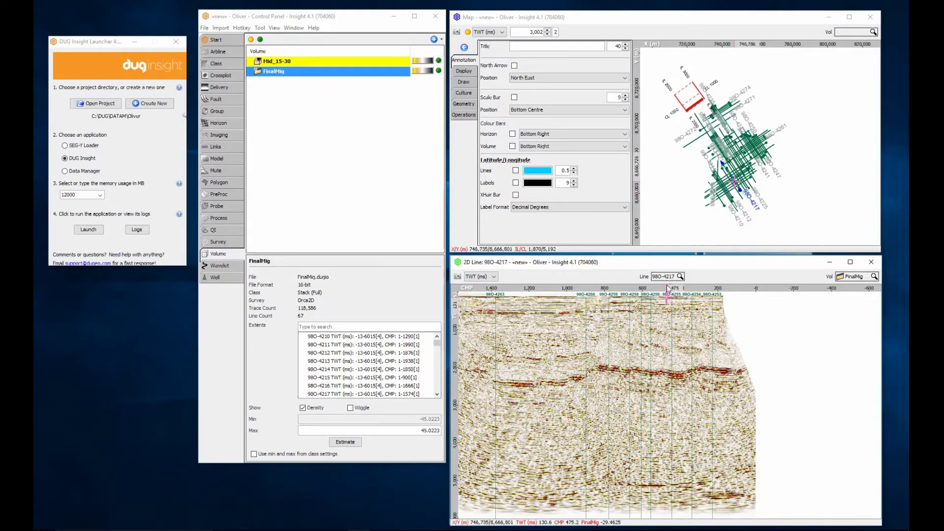
{"action": "scroll", "coordinate": [676, 279], "scroll_direction": "down", "scroll_amount": 2}
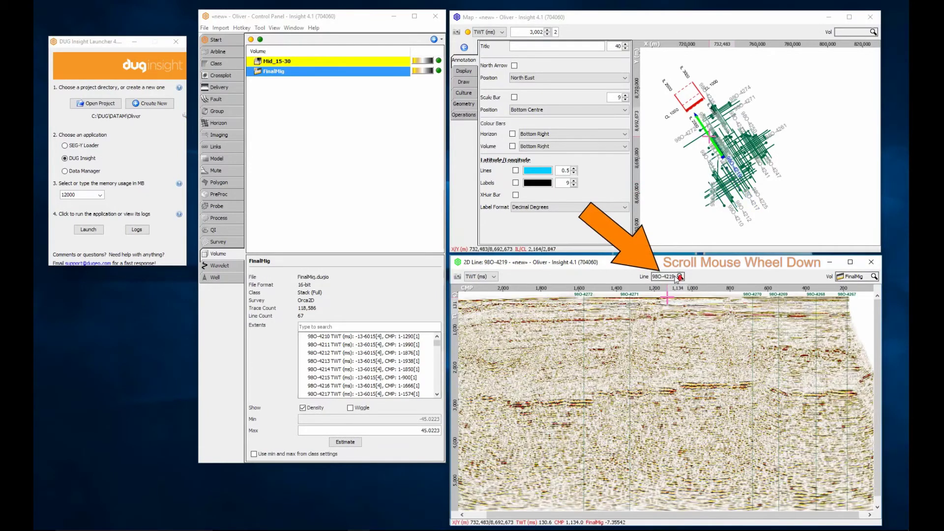
{"action": "scroll", "coordinate": [677, 279], "scroll_direction": "down", "scroll_amount": 3}
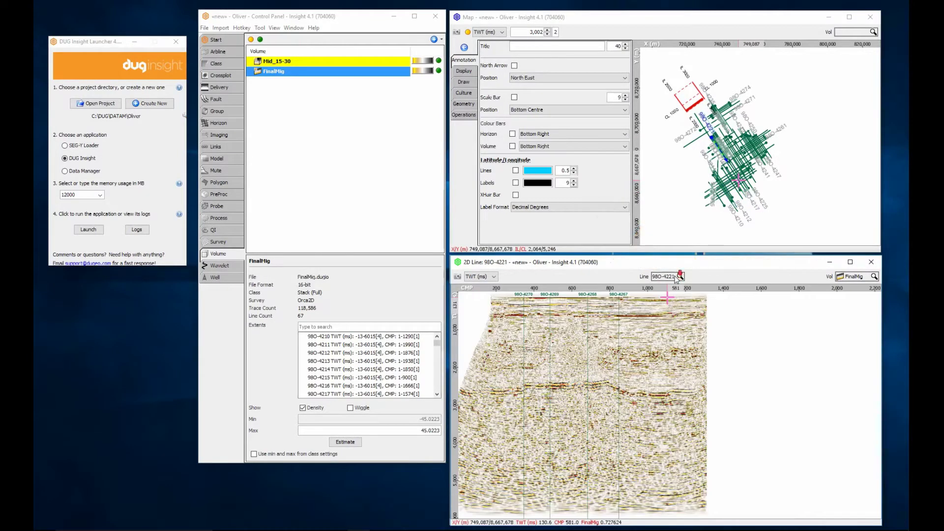
{"action": "scroll", "coordinate": [677, 279], "scroll_direction": "down", "scroll_amount": 3}
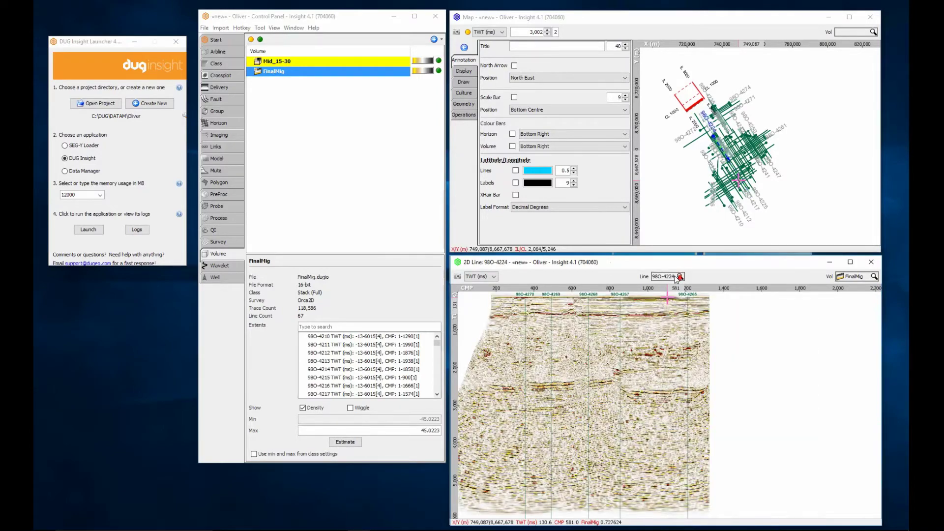
{"action": "scroll", "coordinate": [677, 279], "scroll_direction": "down", "scroll_amount": 3}
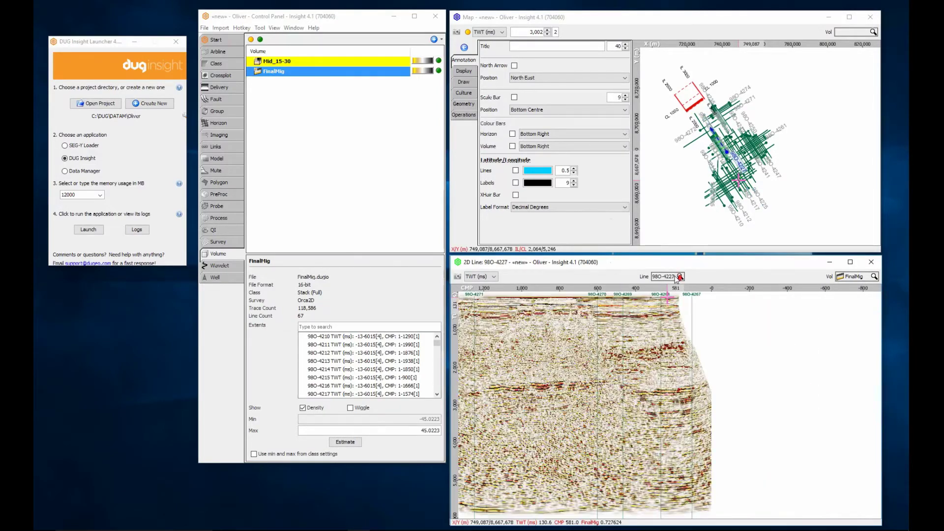
{"action": "scroll", "coordinate": [677, 279], "scroll_direction": "down", "scroll_amount": 5}
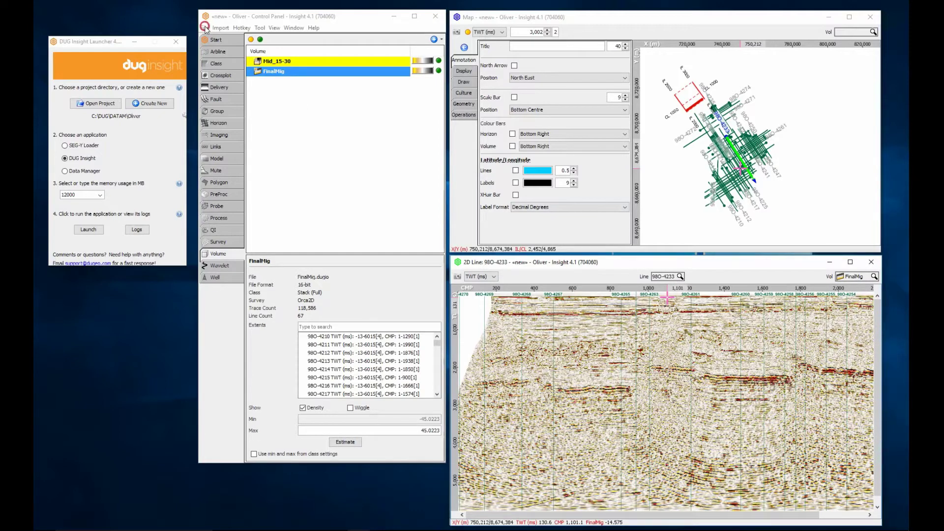
- Save the session under the new name 'Seismic QC'
{"action": "left_click", "coordinate": [205, 28]}
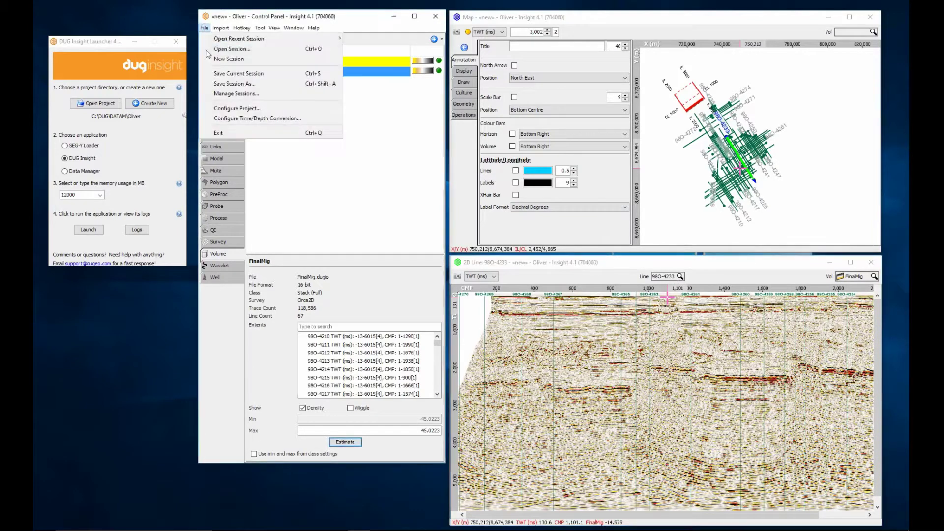
{"action": "left_click", "coordinate": [224, 83]}
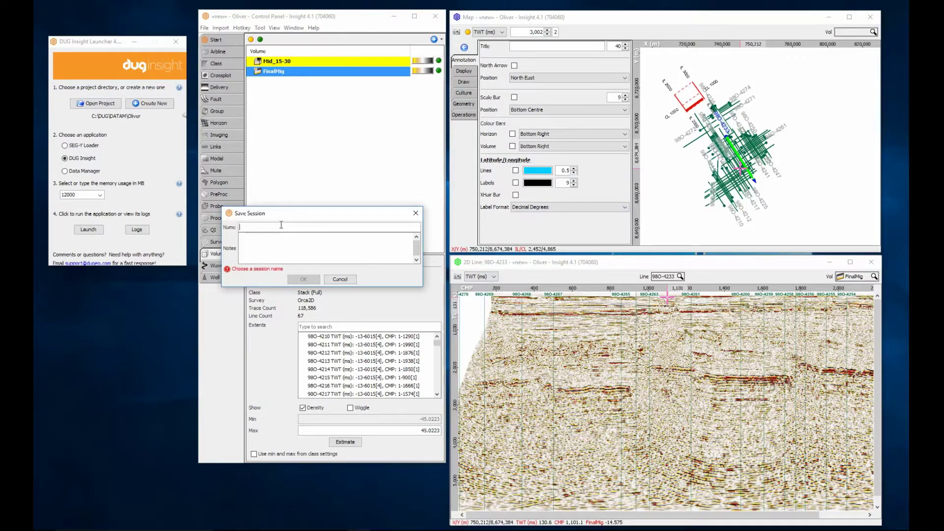
{"action": "type", "text": "Seis"}
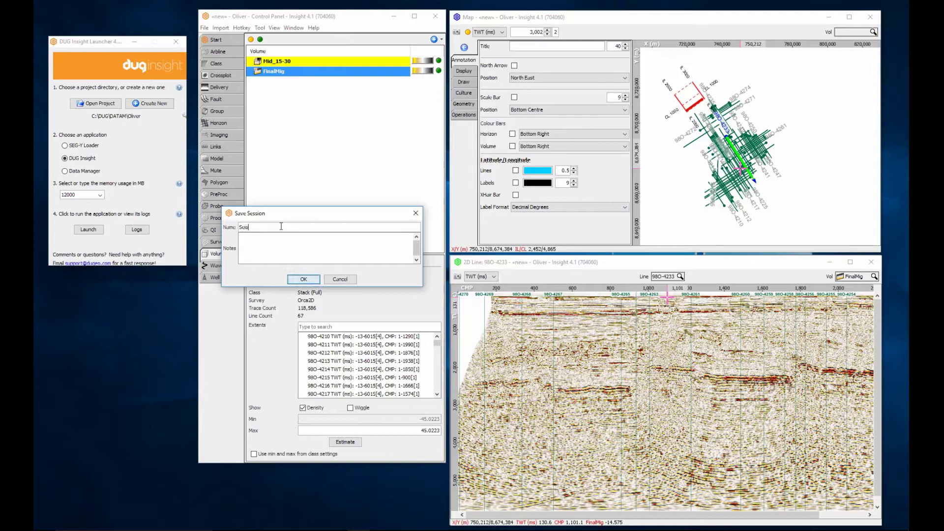
{"action": "type", "text": "mic QC"}
{"action": "left_click", "coordinate": [306, 280]}
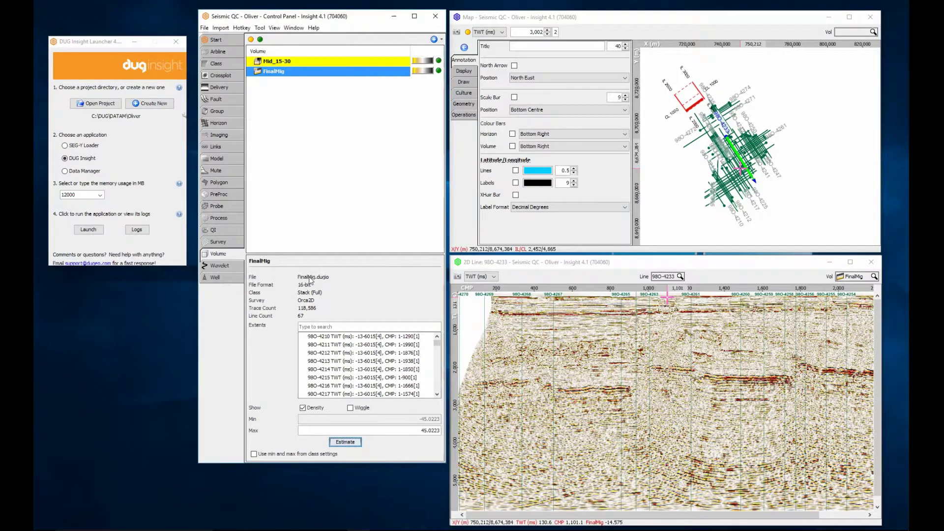
{"action": "left_click", "coordinate": [204, 27]}
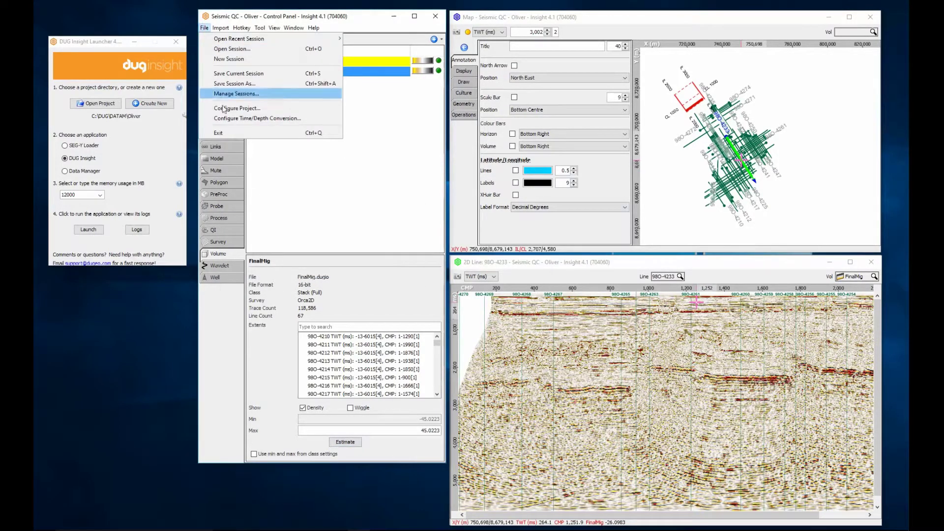
- Exit DUG Insight and confirm closing all its windows
{"action": "left_click", "coordinate": [233, 134]}
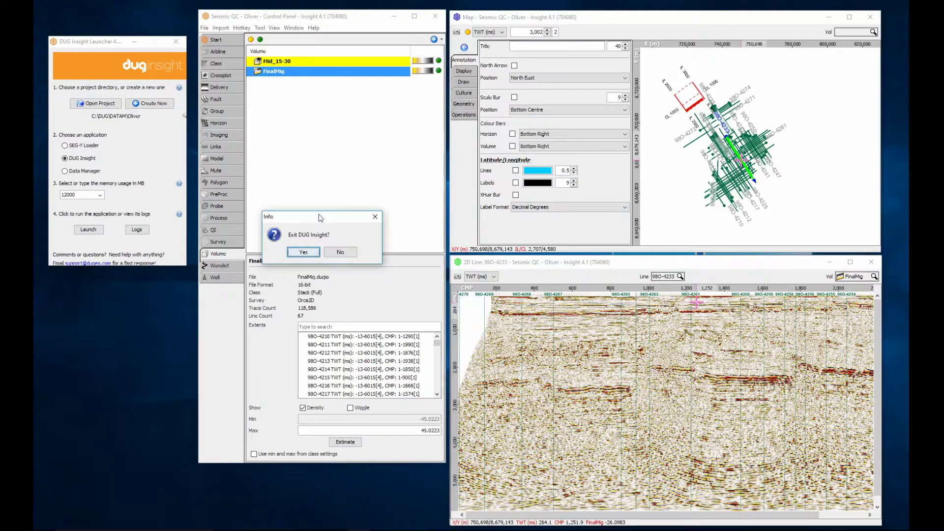
{"action": "left_click", "coordinate": [303, 253]}
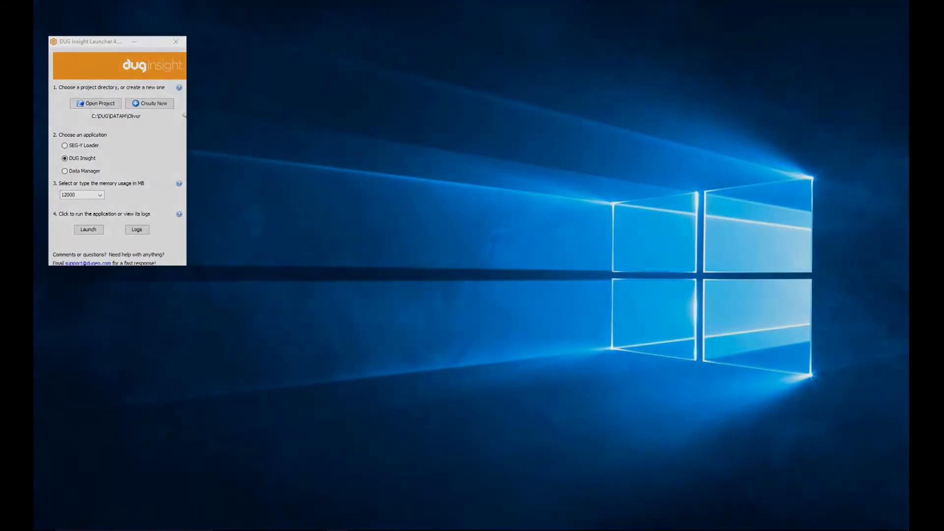